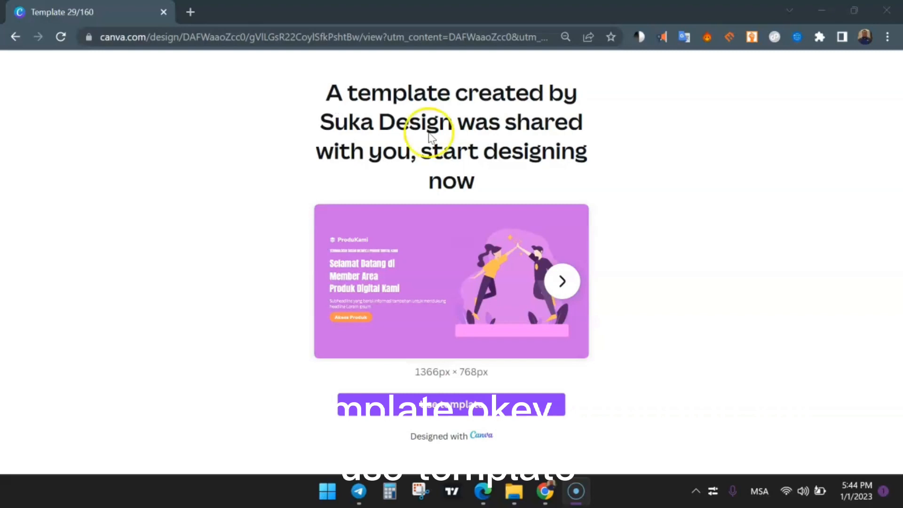
Step: Create an editable copy of the shared website template, select the hero illustration and open the Elements library
{"action": "left_click", "coordinate": [444, 407]}
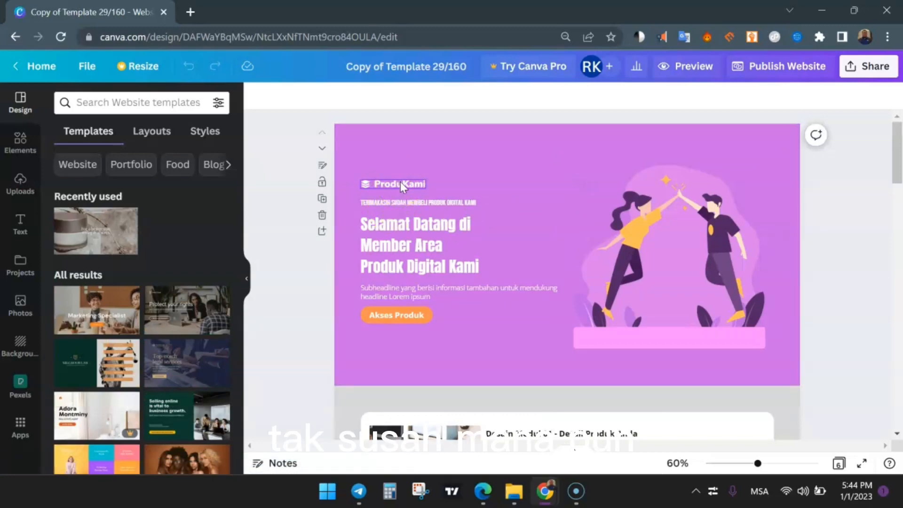
{"action": "left_click", "coordinate": [682, 197]}
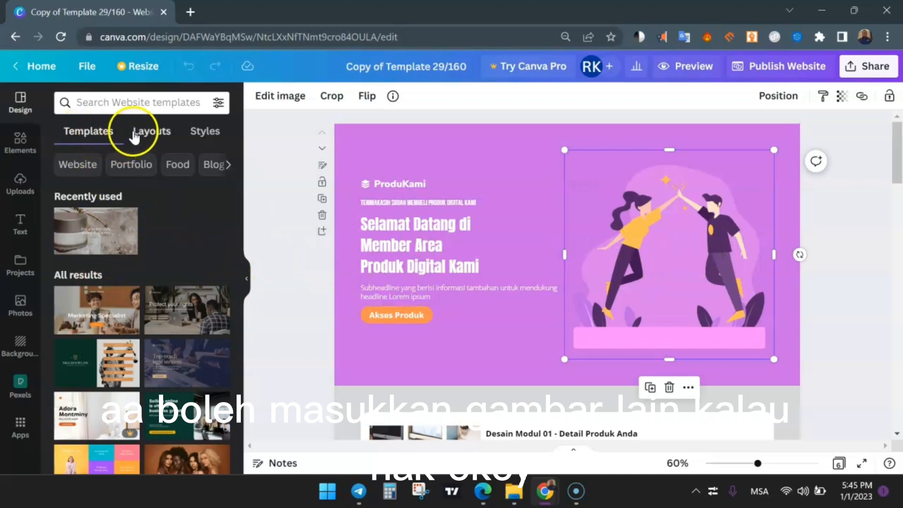
{"action": "left_click", "coordinate": [20, 141]}
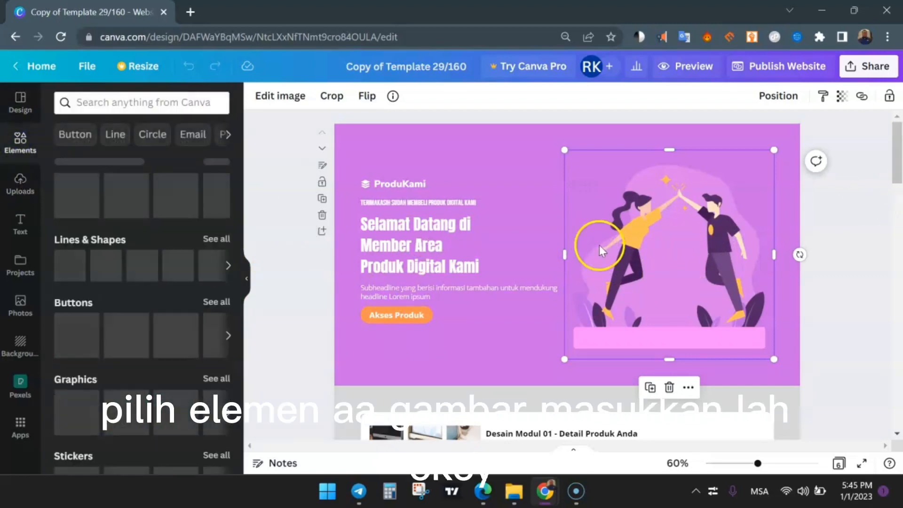
{"action": "left_click", "coordinate": [452, 259]}
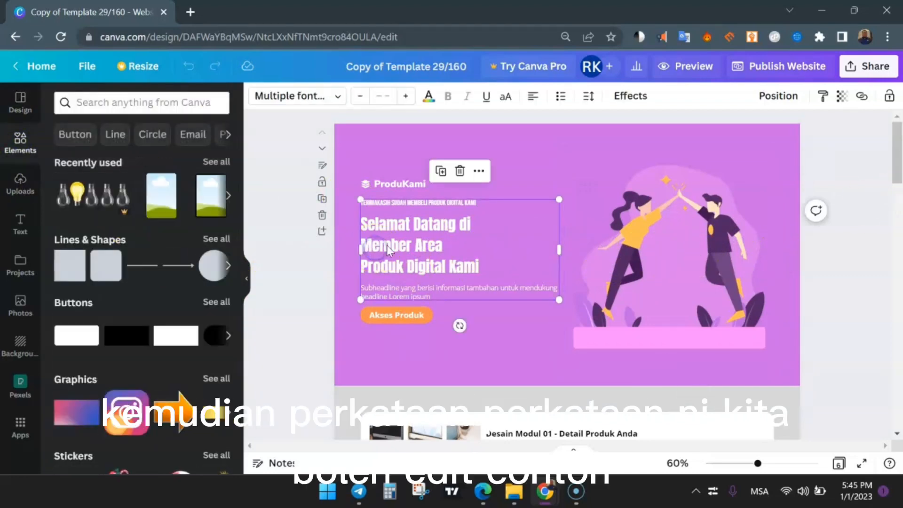
{"action": "left_click", "coordinate": [464, 194]}
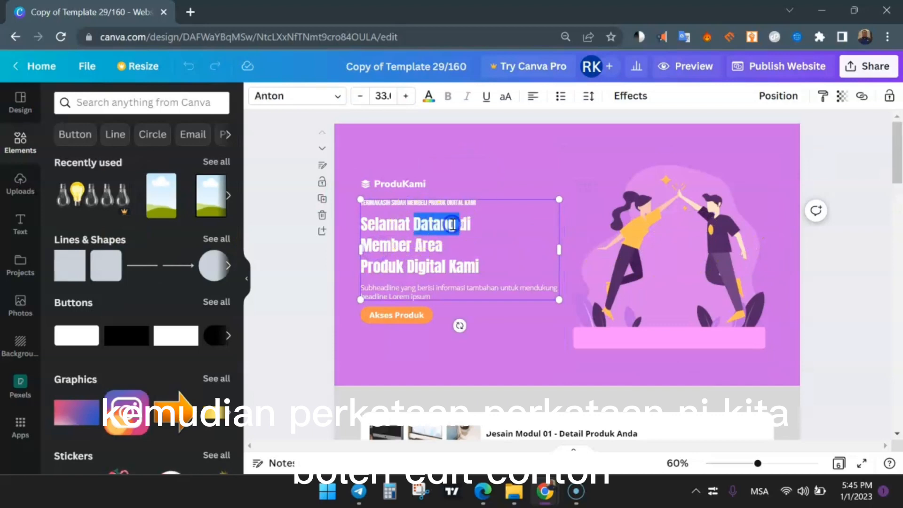
{"action": "triple_click", "coordinate": [451, 224]}
{"action": "left_click", "coordinate": [483, 222]}
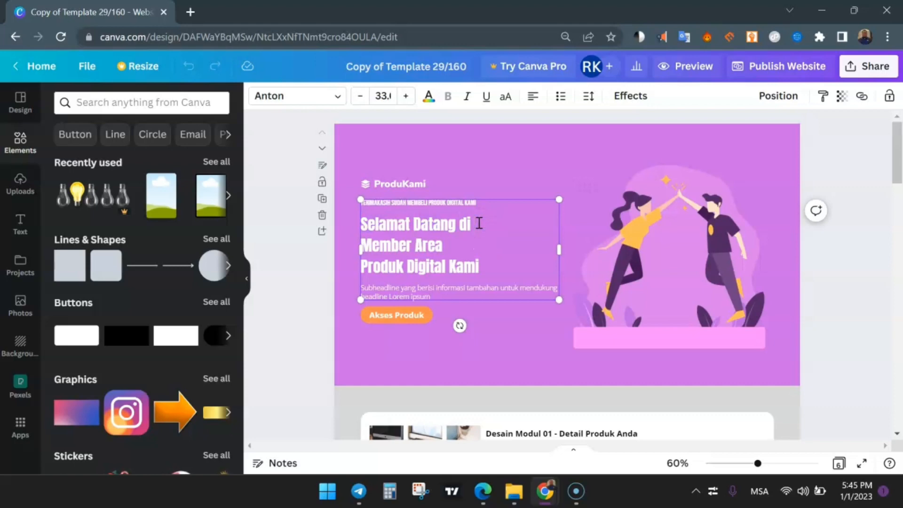
{"action": "left_click", "coordinate": [479, 146]}
{"action": "left_click", "coordinate": [400, 188]}
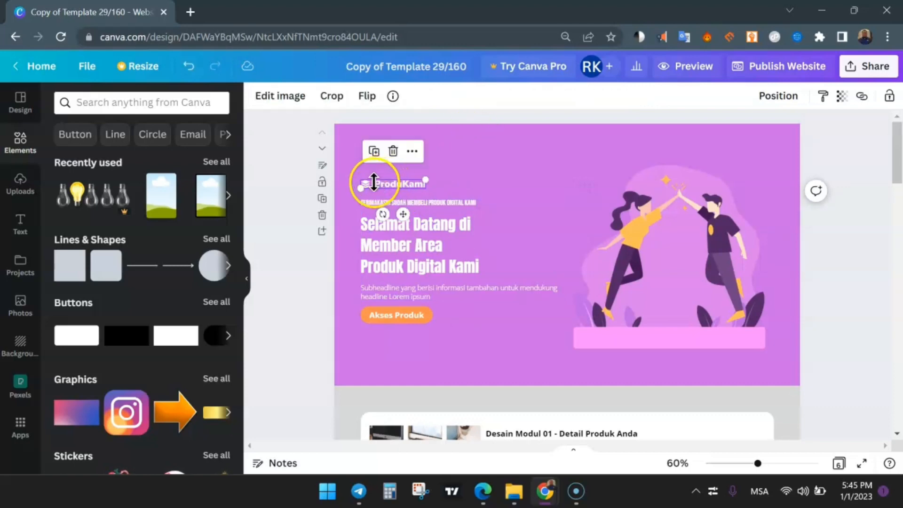
{"action": "left_click_drag", "start_coordinate": [377, 183], "coordinate": [388, 183]}
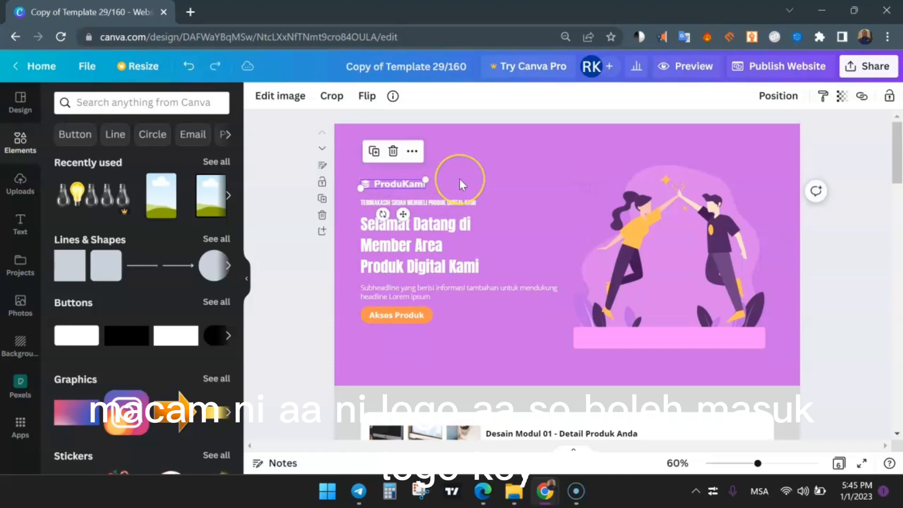
Step: Add "Contoh" at the start of the small thank-you line and of the "Selamat Datang di" headline
{"action": "left_click", "coordinate": [422, 217]}
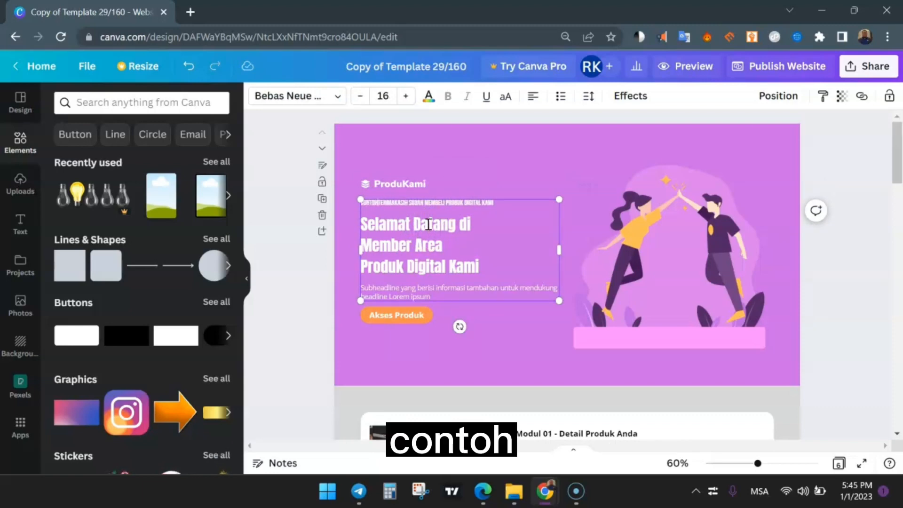
{"action": "left_click", "coordinate": [418, 214]}
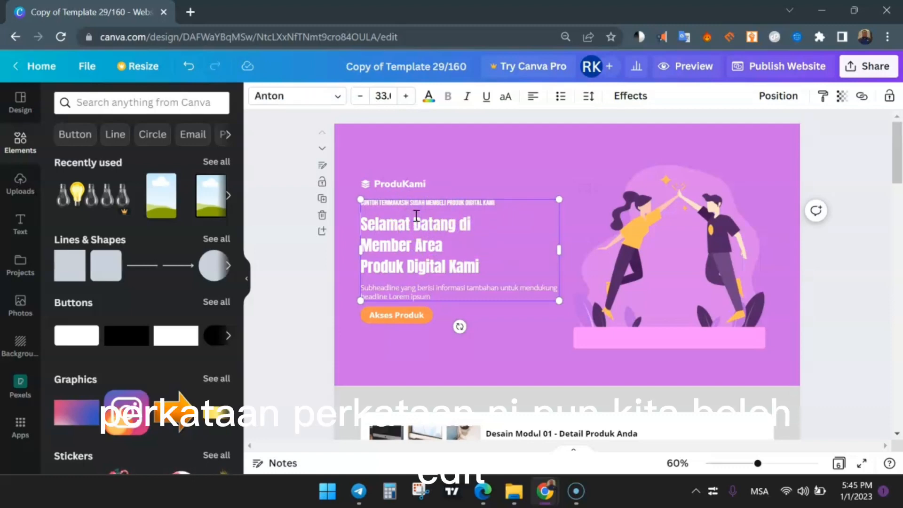
{"action": "type", "text": "Contoh"}
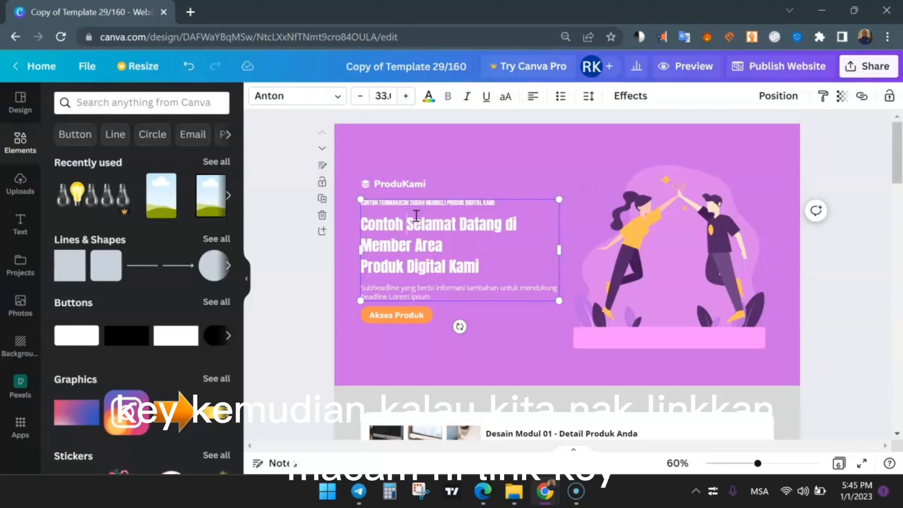
{"action": "left_click", "coordinate": [522, 349]}
Step: Link the orange shape of the hero section's "Akses Produk" button to the owner's facebook.com profile address
{"action": "left_click", "coordinate": [394, 315]}
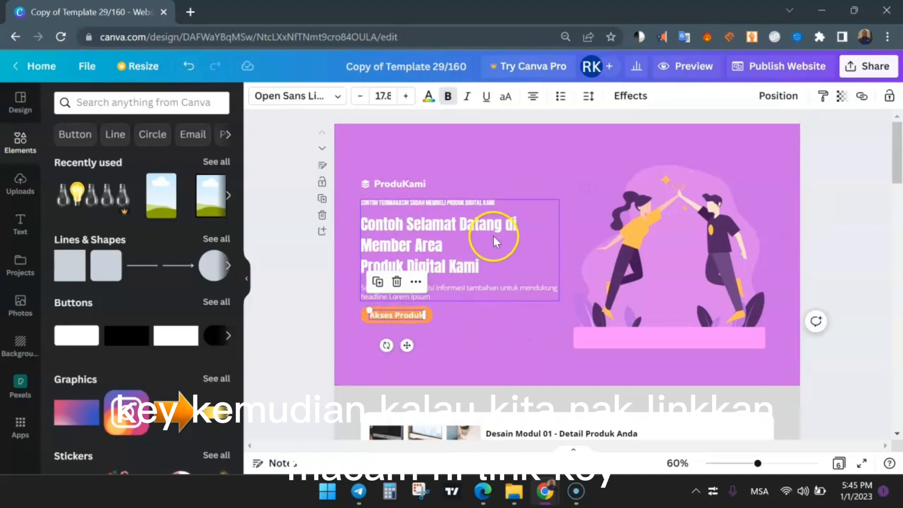
{"action": "scroll", "coordinate": [493, 225], "scroll_direction": "down", "scroll_amount": 3}
{"action": "scroll", "coordinate": [469, 193], "scroll_direction": "up", "scroll_amount": 2}
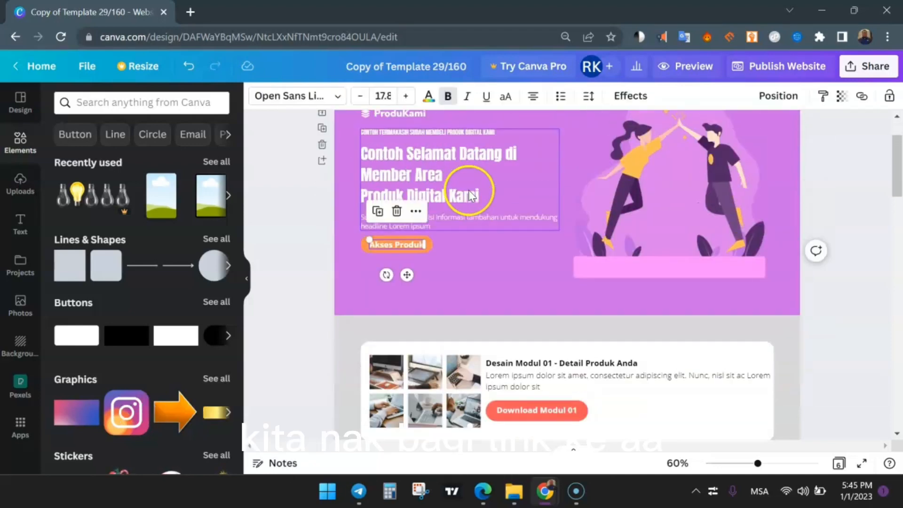
{"action": "left_click", "coordinate": [449, 243]}
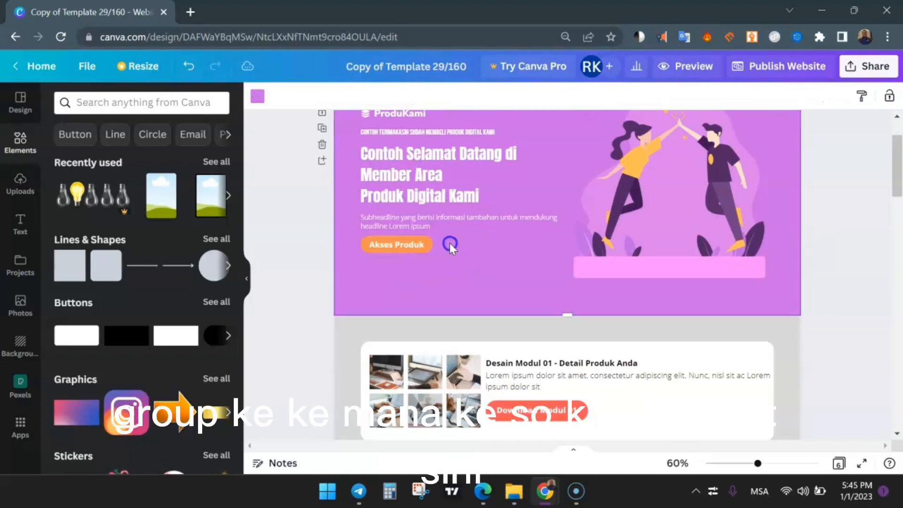
{"action": "left_click", "coordinate": [428, 244]}
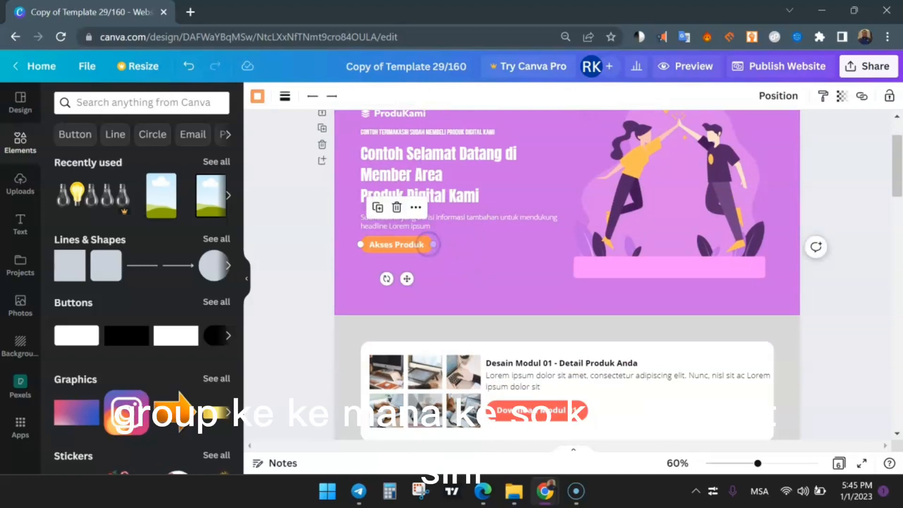
{"action": "right_click", "coordinate": [408, 209]}
{"action": "left_click", "coordinate": [458, 383]}
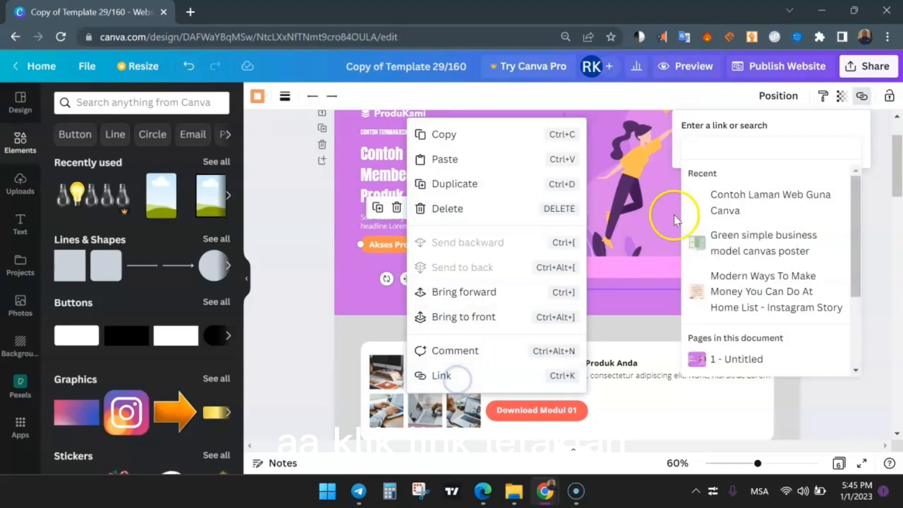
{"action": "left_click", "coordinate": [719, 145]}
{"action": "type", "text": "http"}
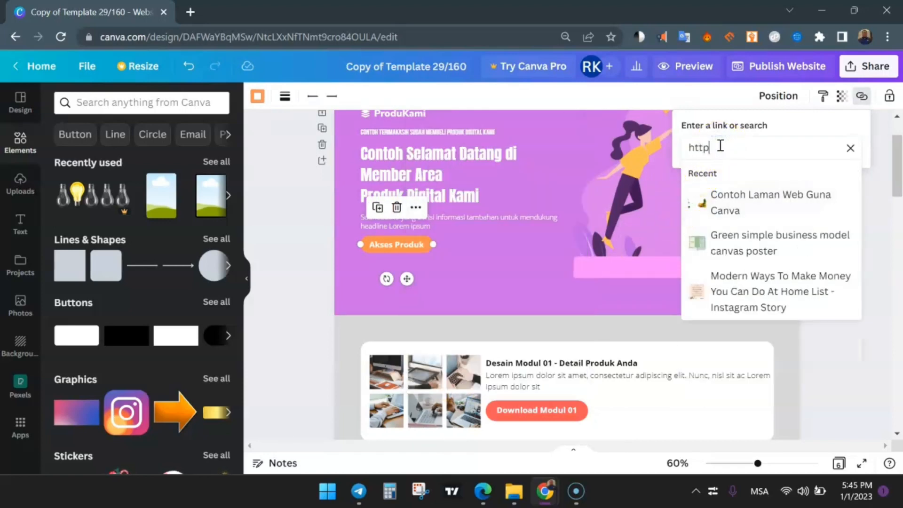
{"action": "type", "text": "s:?"}
{"action": "key", "text": "BackSpace"}
{"action": "key", "text": "BackSpace"}
{"action": "type", "text": ":/"}
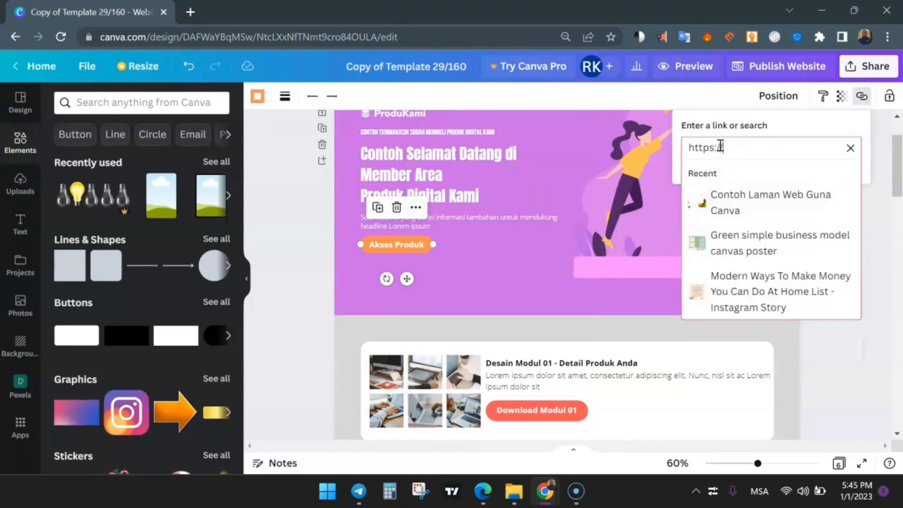
{"action": "type", "text": "/facebook.com/rajakamil"}
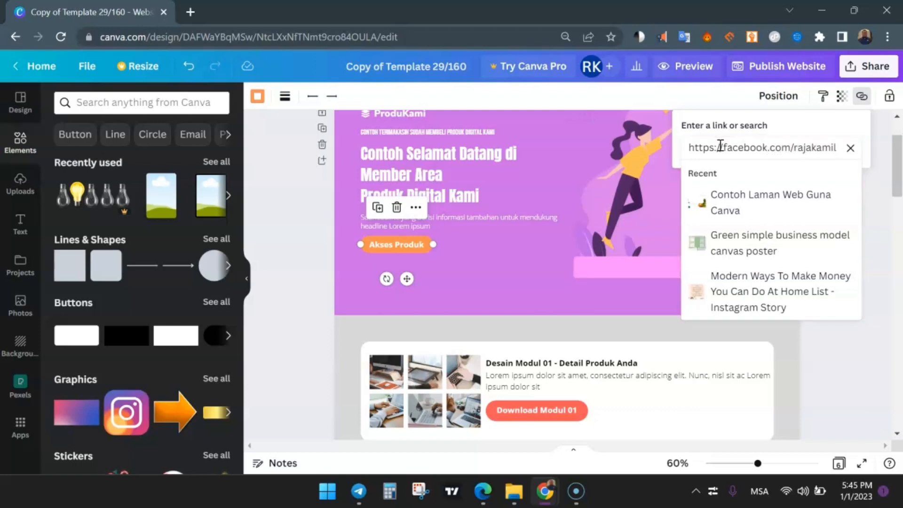
{"action": "key", "text": "Return"}
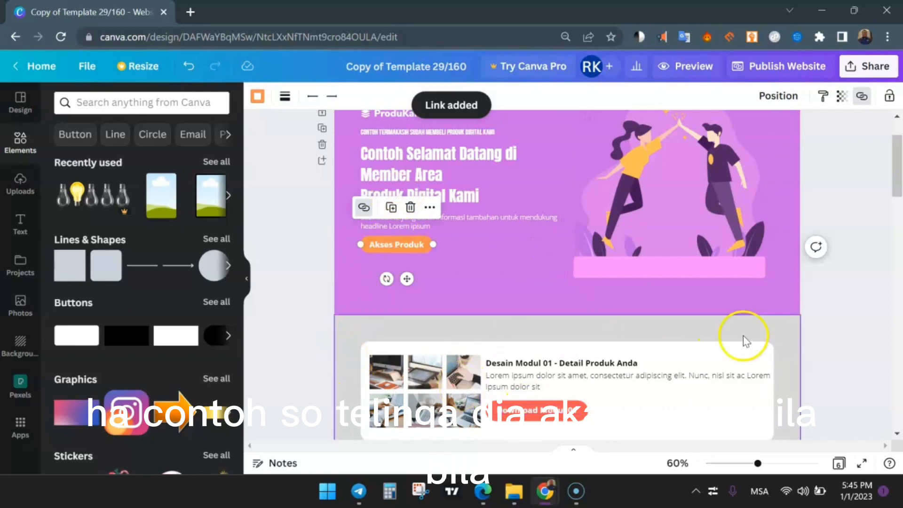
Step: Look through the page's module, bonus, support and footer sections and return to the hero section
{"action": "scroll", "coordinate": [744, 339], "scroll_direction": "down", "scroll_amount": 2}
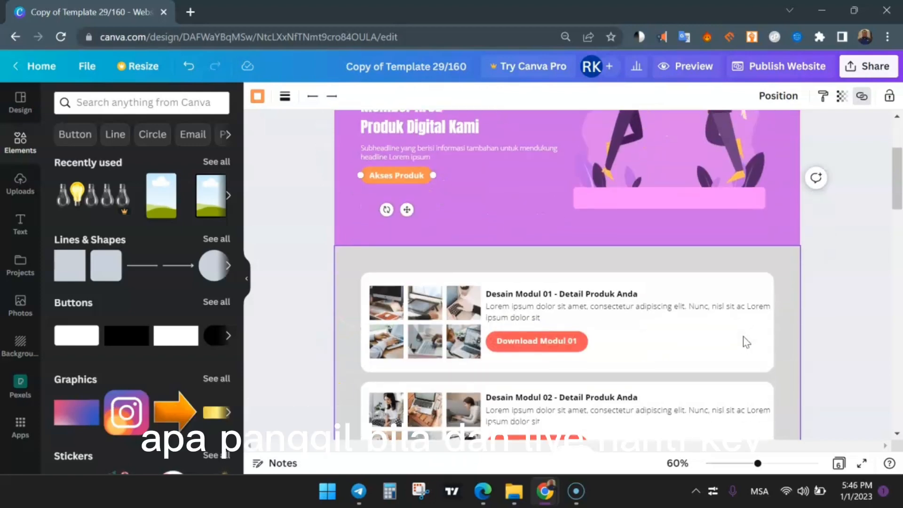
{"action": "scroll", "coordinate": [639, 280], "scroll_direction": "down", "scroll_amount": 5}
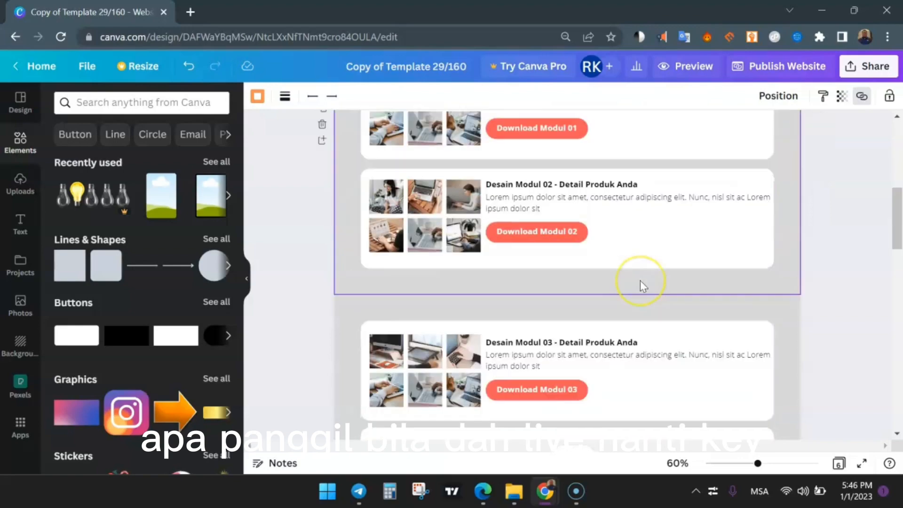
{"action": "scroll", "coordinate": [642, 282], "scroll_direction": "up", "scroll_amount": 2}
{"action": "scroll", "coordinate": [639, 282], "scroll_direction": "up", "scroll_amount": 2}
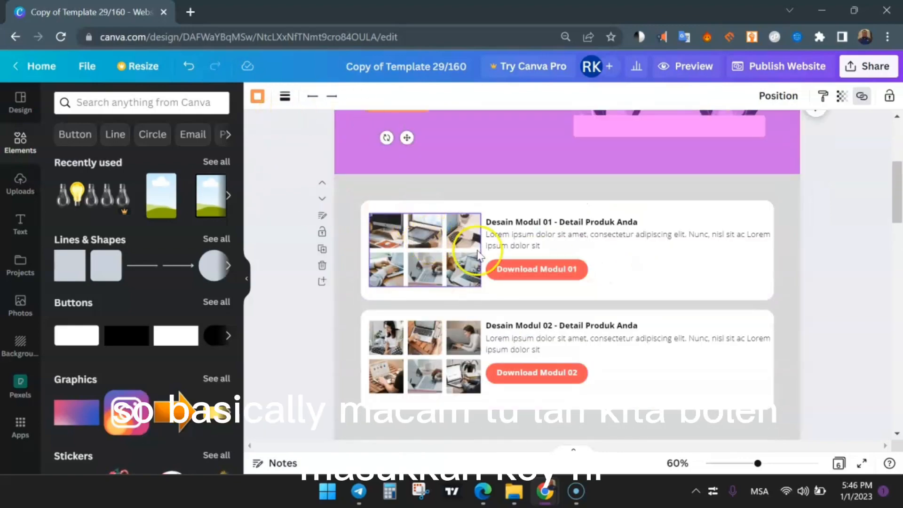
{"action": "scroll", "coordinate": [681, 270], "scroll_direction": "down", "scroll_amount": 5}
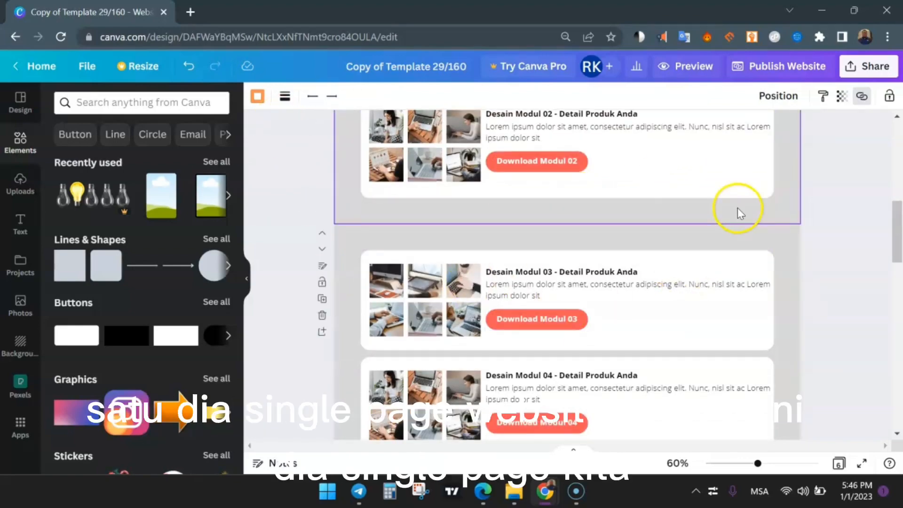
{"action": "scroll", "coordinate": [737, 208], "scroll_direction": "down", "scroll_amount": 12}
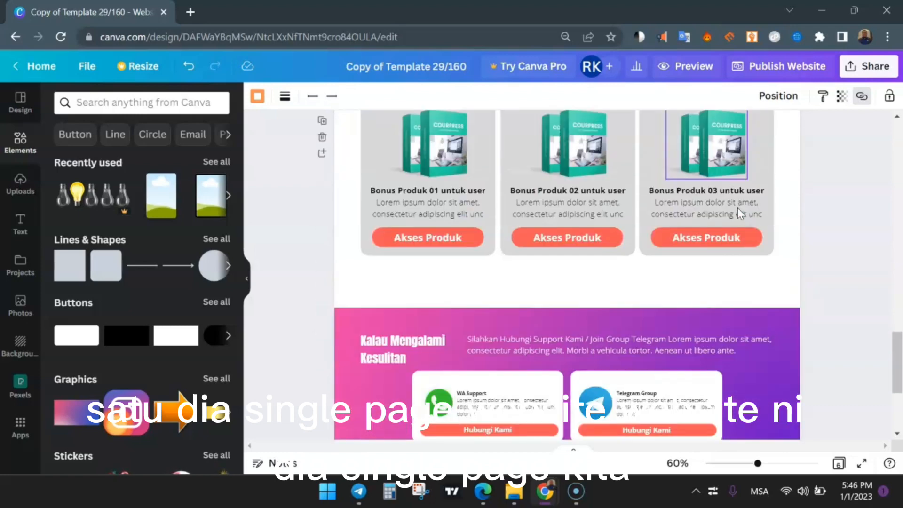
{"action": "scroll", "coordinate": [738, 208], "scroll_direction": "down", "scroll_amount": 2}
{"action": "left_click", "coordinate": [588, 219]}
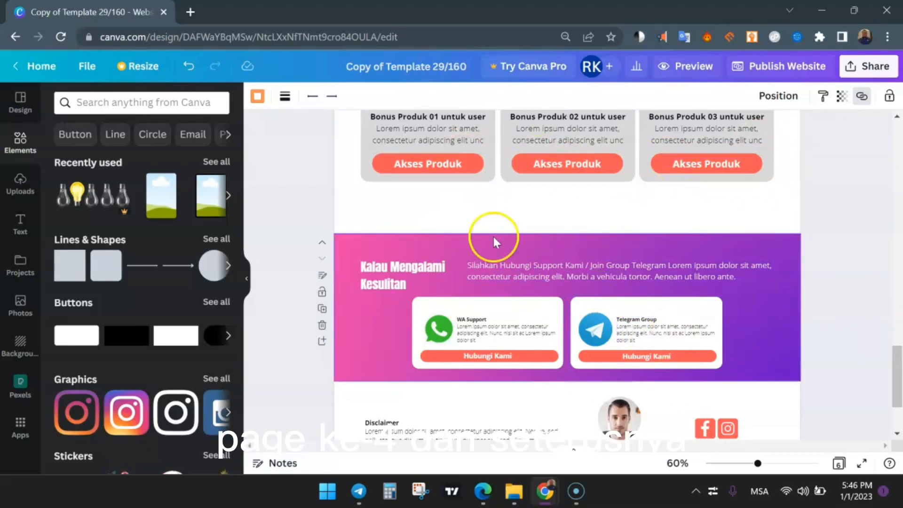
{"action": "scroll", "coordinate": [748, 289], "scroll_direction": "down", "scroll_amount": 3}
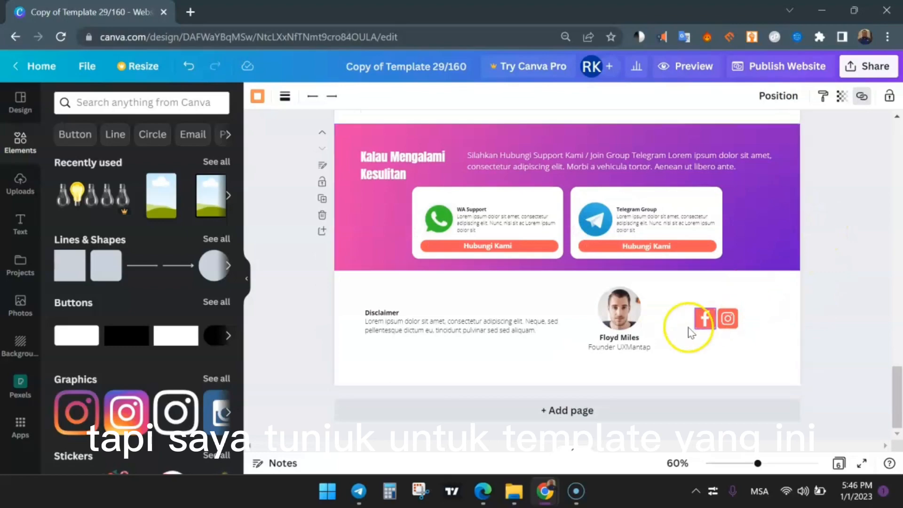
{"action": "scroll", "coordinate": [691, 322], "scroll_direction": "down", "scroll_amount": 10}
{"action": "scroll", "coordinate": [649, 324], "scroll_direction": "up", "scroll_amount": 5}
{"action": "scroll", "coordinate": [653, 325], "scroll_direction": "up", "scroll_amount": 5}
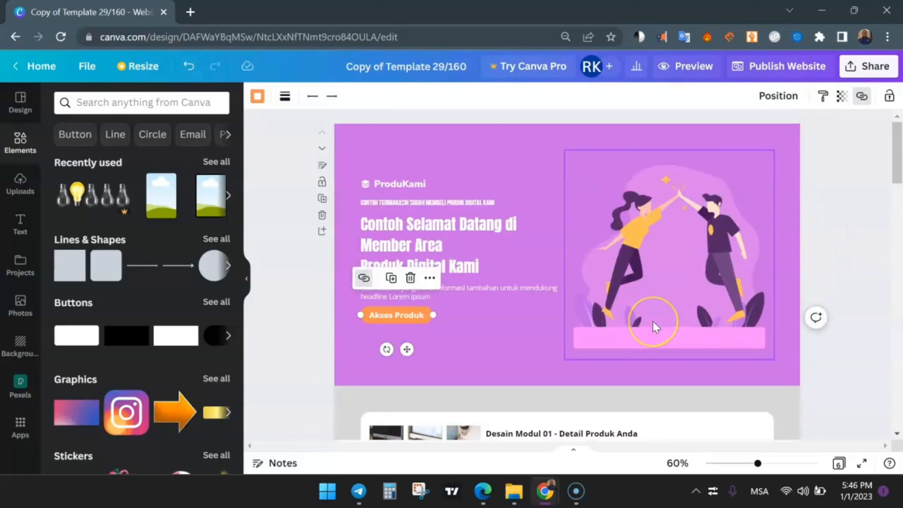
Step: Search the elements for "book" and place the green, yellow and blue book stack graphic over the Bonus Produk 01 card
{"action": "scroll", "coordinate": [653, 324], "scroll_direction": "down", "scroll_amount": 10}
{"action": "scroll", "coordinate": [653, 320], "scroll_direction": "down", "scroll_amount": 5}
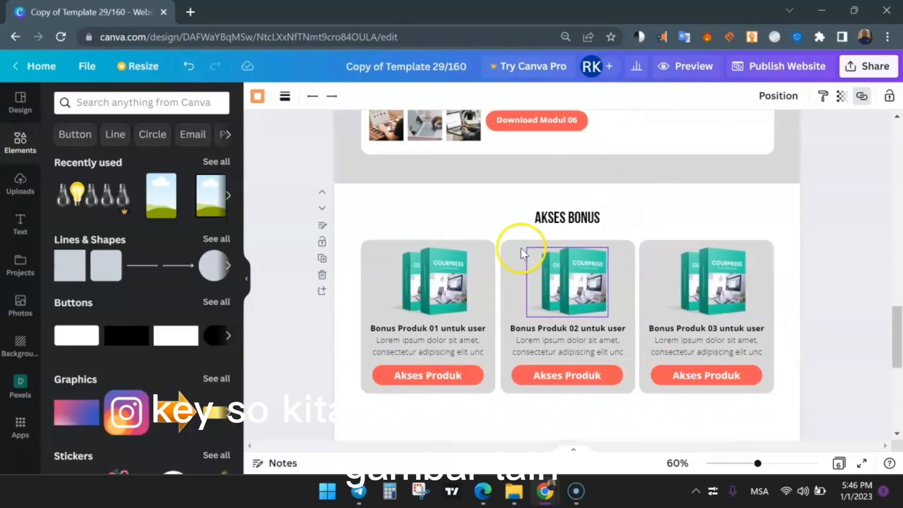
{"action": "left_click", "coordinate": [422, 264]}
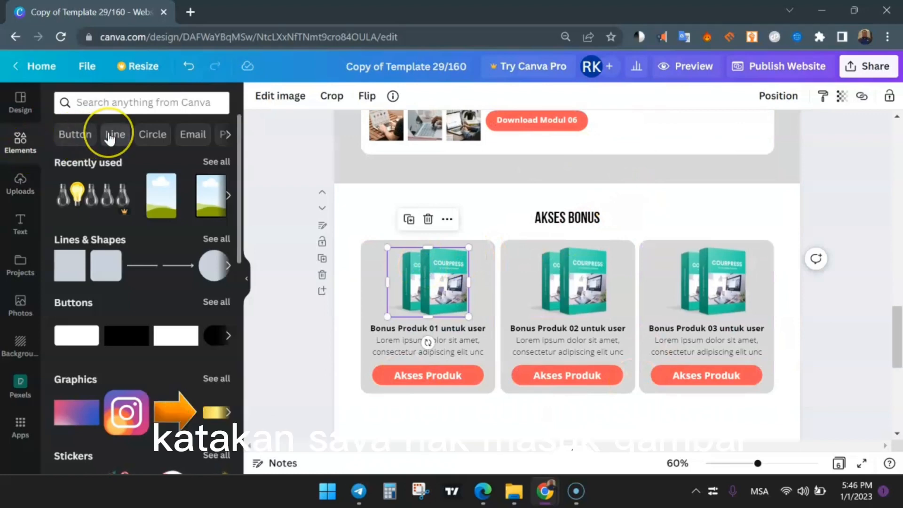
{"action": "left_click", "coordinate": [111, 102]}
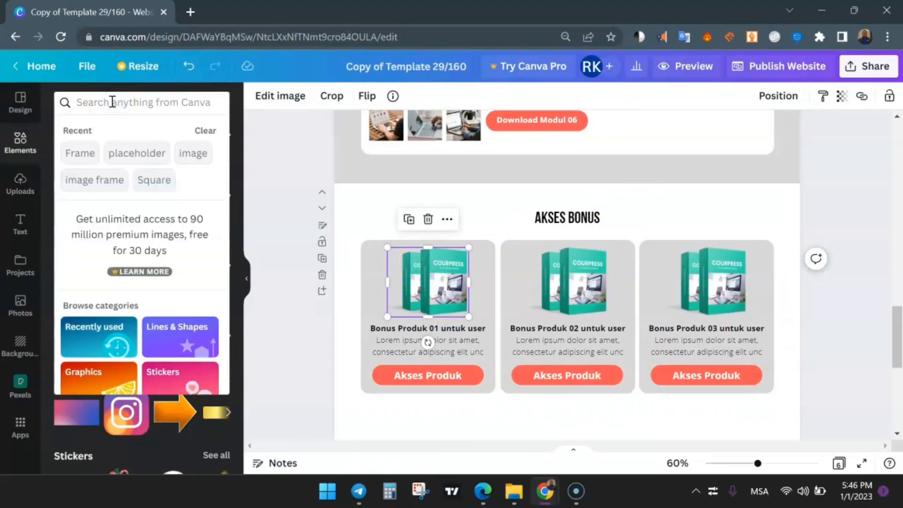
{"action": "type", "text": "book"}
{"action": "key", "text": "Return"}
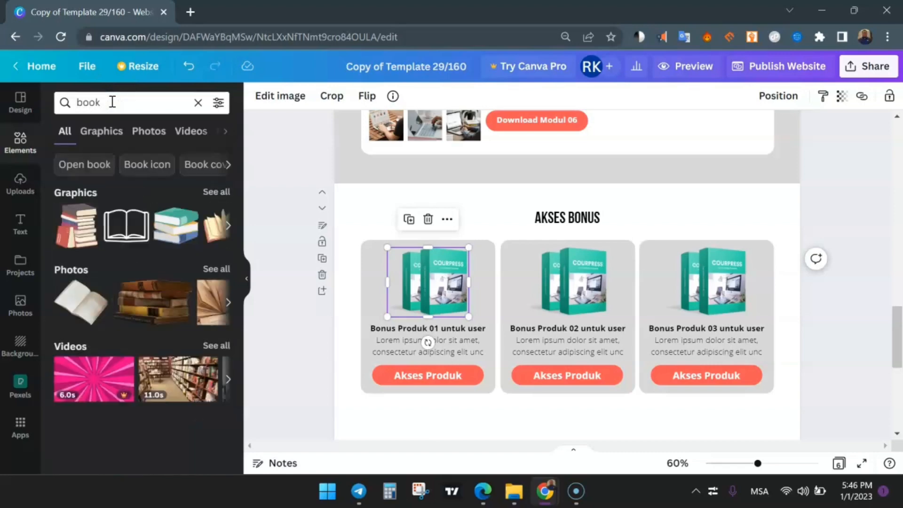
{"action": "left_click", "coordinate": [178, 230]}
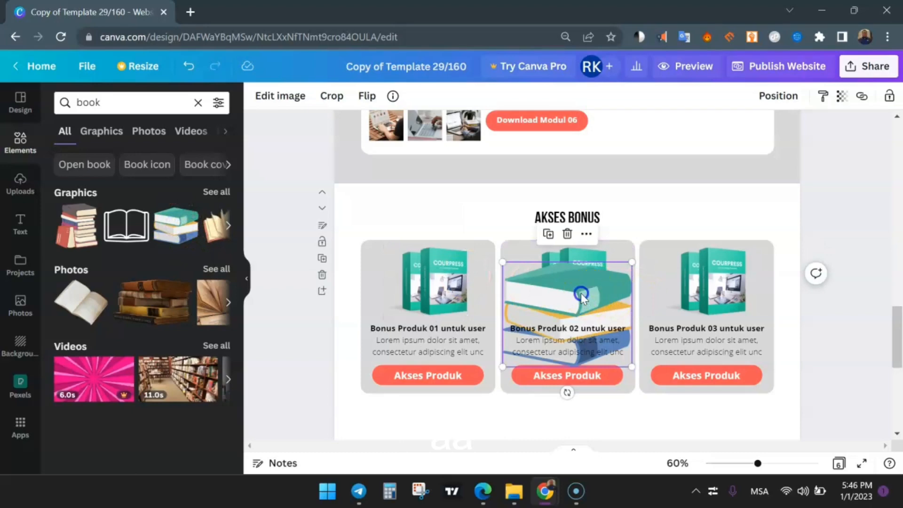
{"action": "left_click_drag", "start_coordinate": [580, 292], "coordinate": [448, 309]}
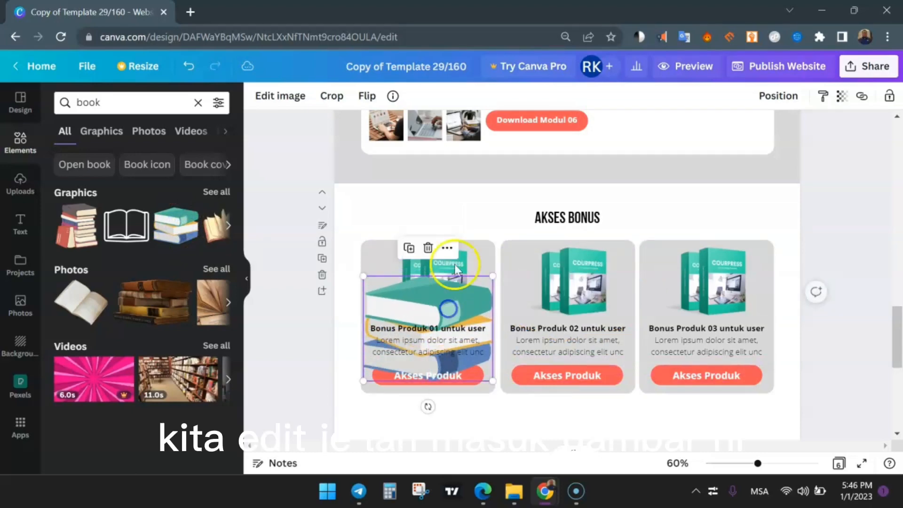
Step: Delete the original Courpress box image from the Bonus Produk 01 card, leaving only the book stack graphic
{"action": "left_click", "coordinate": [455, 266]}
{"action": "left_click", "coordinate": [448, 221]}
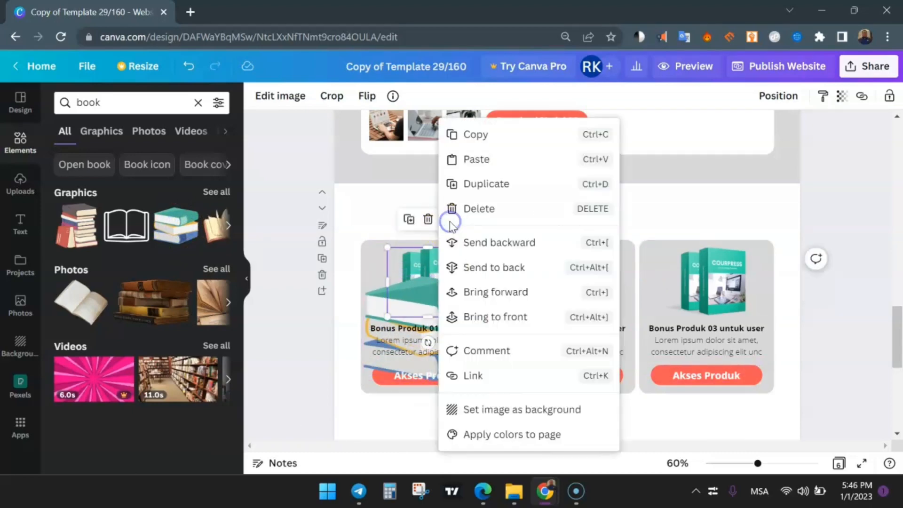
{"action": "left_click", "coordinate": [363, 429]}
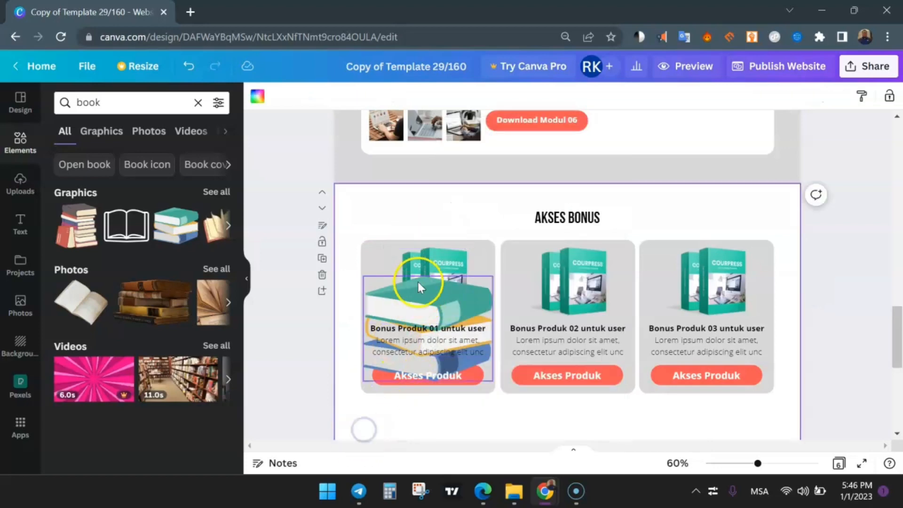
{"action": "left_click", "coordinate": [419, 261]}
{"action": "left_click", "coordinate": [429, 217]}
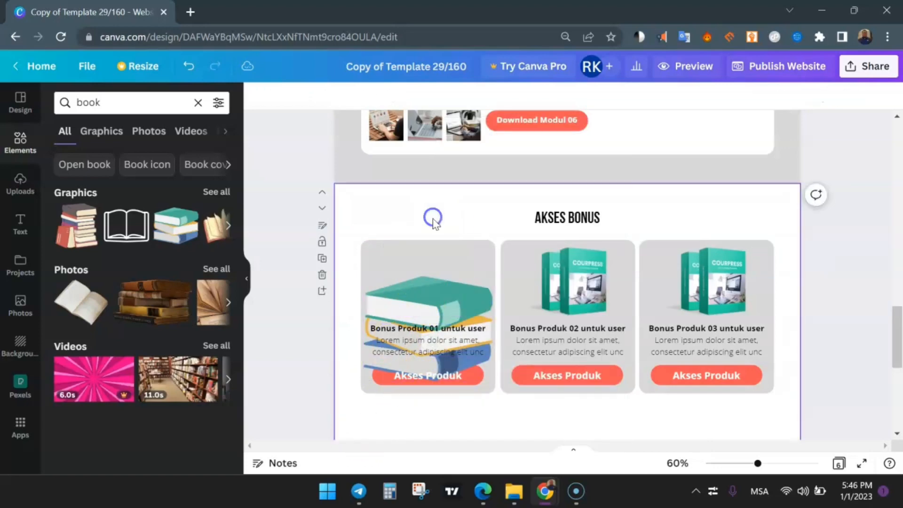
Step: Shrink the book stack graphic and center it above the title of the Bonus Produk 01 card
{"action": "left_click_drag", "start_coordinate": [429, 292], "coordinate": [432, 264]}
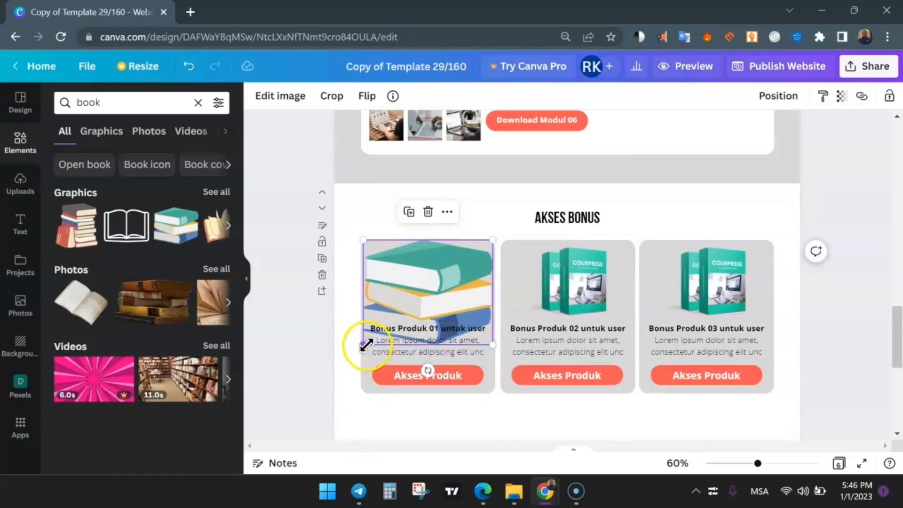
{"action": "left_click_drag", "start_coordinate": [366, 345], "coordinate": [407, 305]}
{"action": "left_click_drag", "start_coordinate": [434, 278], "coordinate": [413, 284]}
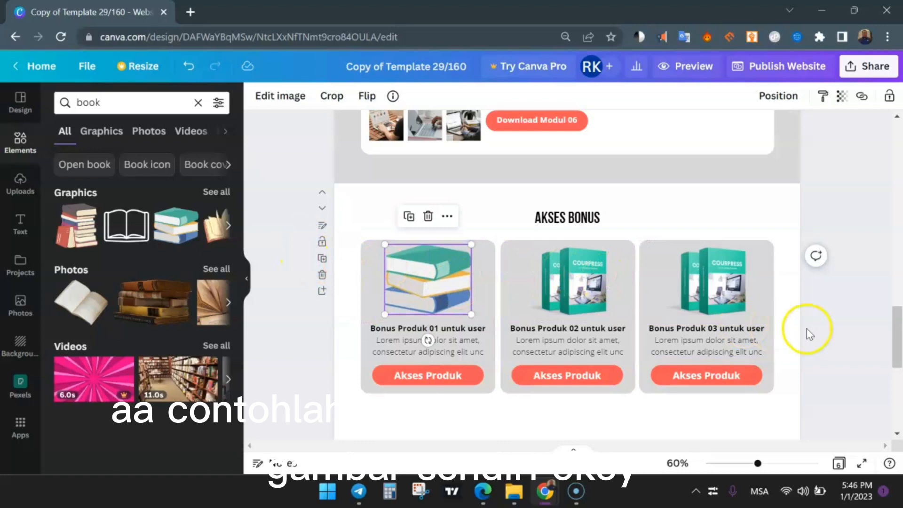
Step: Inspect the Bonus Produk 01 card's "Akses Produk" button and the Telegram Group card's "Hubungi Kami" button
{"action": "left_click", "coordinate": [417, 376]}
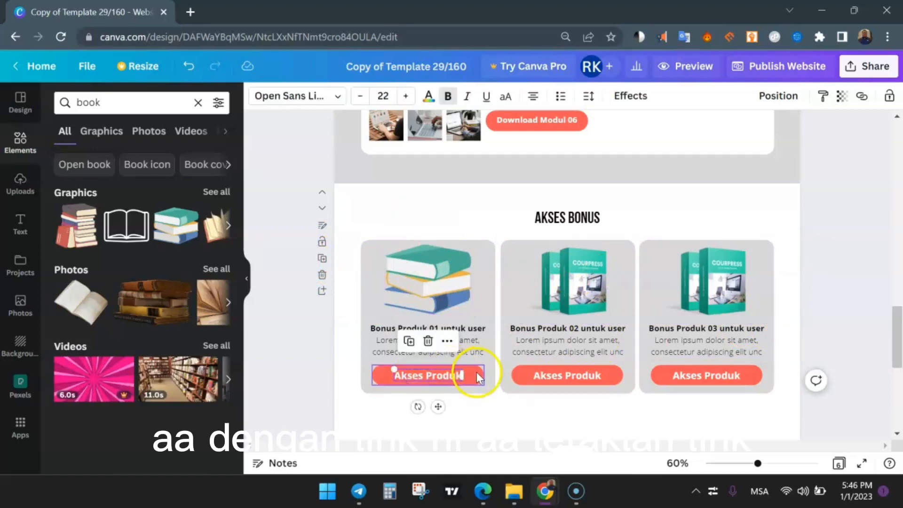
{"action": "scroll", "coordinate": [695, 241], "scroll_direction": "down", "scroll_amount": 7}
{"action": "left_click", "coordinate": [660, 251]}
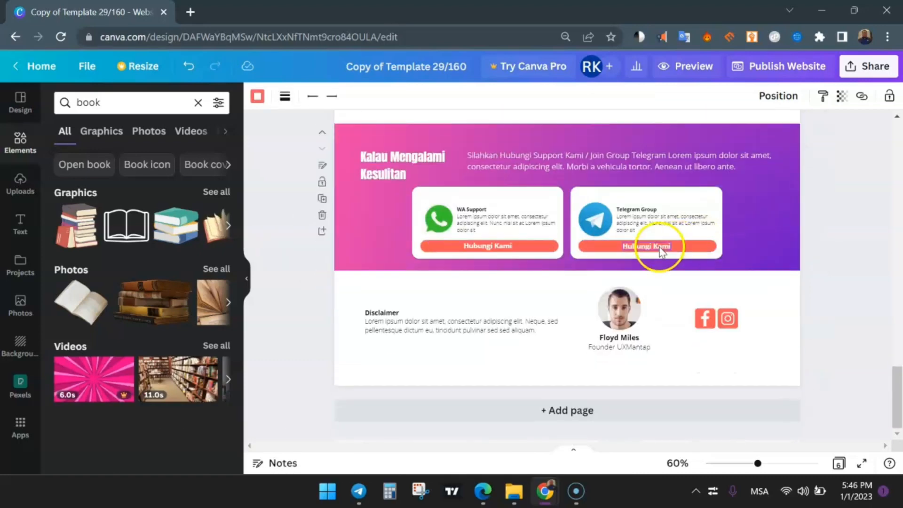
{"action": "left_click", "coordinate": [658, 252]}
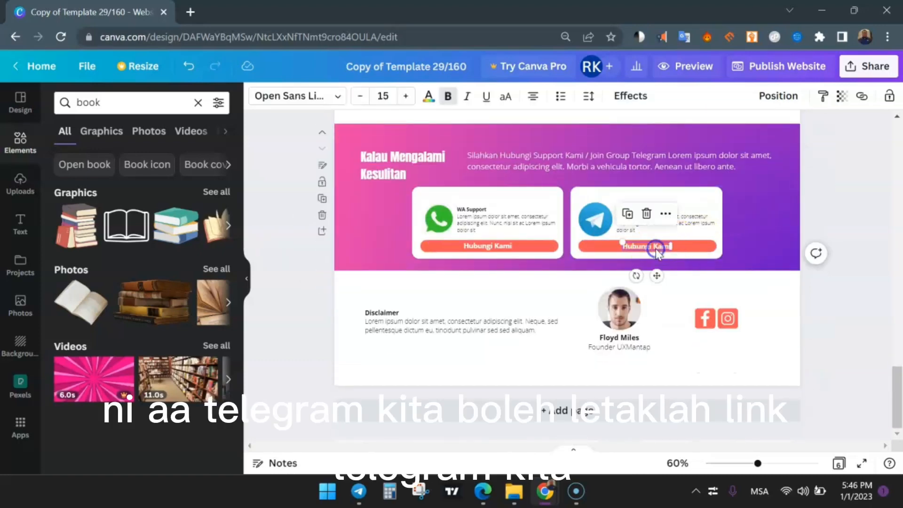
{"action": "left_click", "coordinate": [607, 249]}
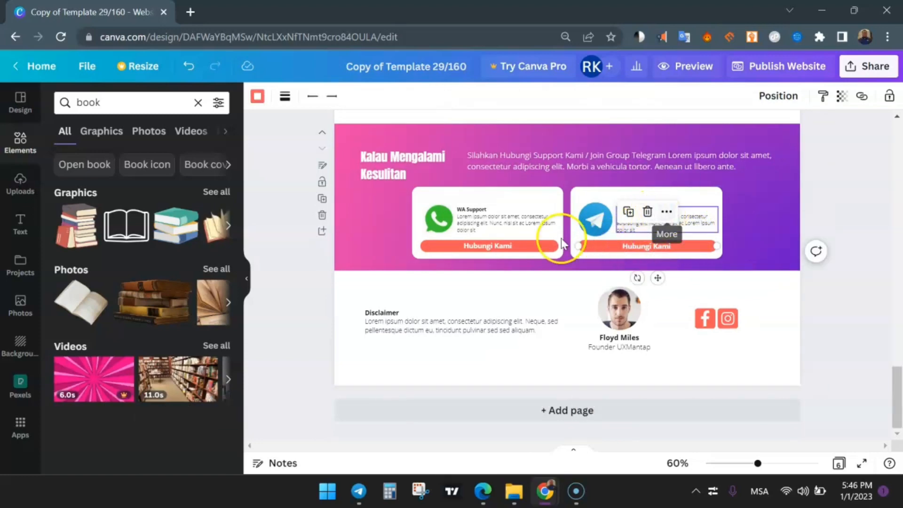
Step: Search the photo elements for "face" and place the dark-background portrait of a man on the support section
{"action": "left_click", "coordinate": [616, 303]}
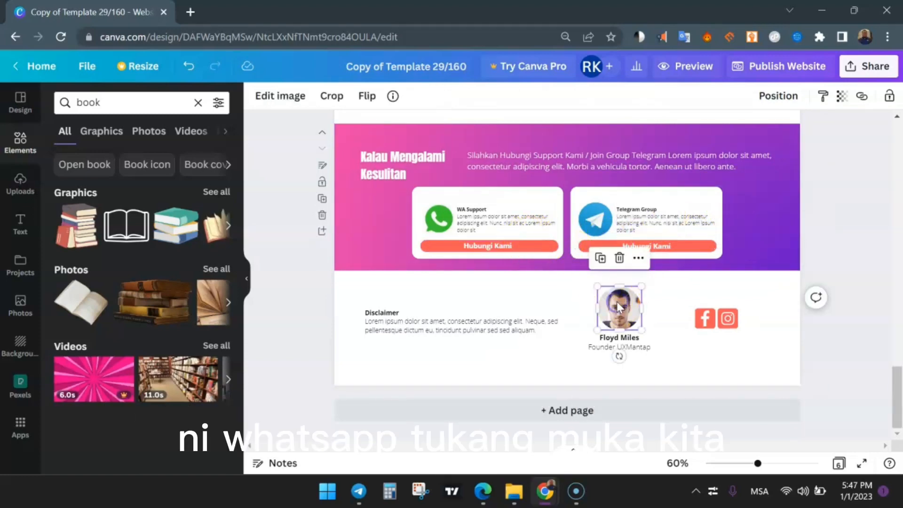
{"action": "double_click", "coordinate": [121, 101]}
{"action": "type", "text": "fa"}
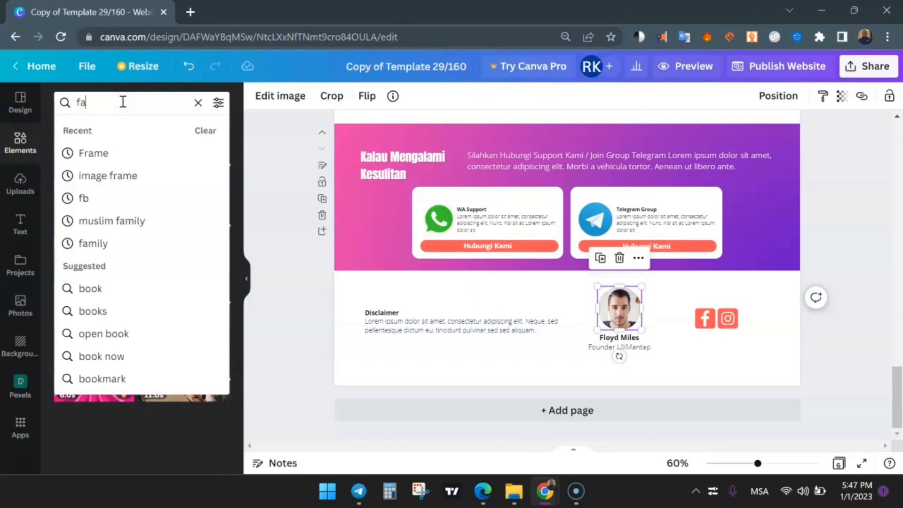
{"action": "type", "text": "ce"}
{"action": "key", "text": "Return"}
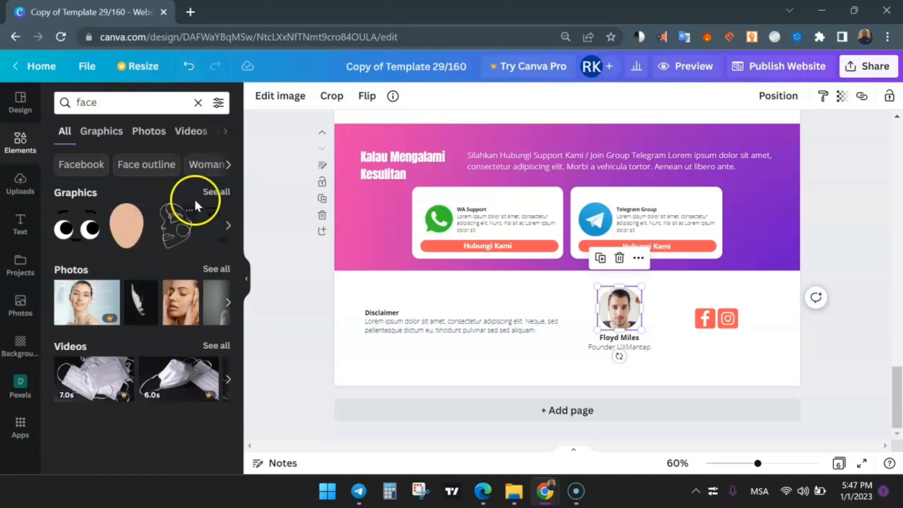
{"action": "left_click", "coordinate": [145, 132]}
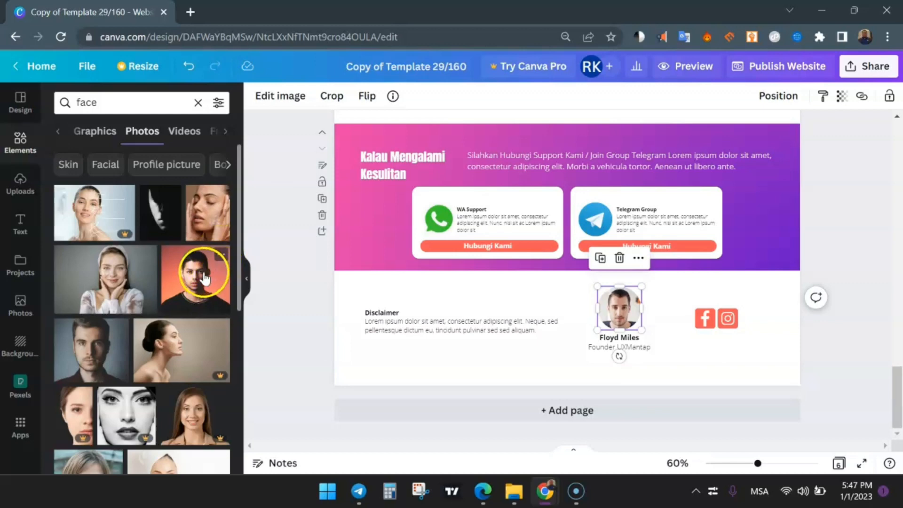
{"action": "left_click_drag", "start_coordinate": [96, 361], "coordinate": [678, 257]}
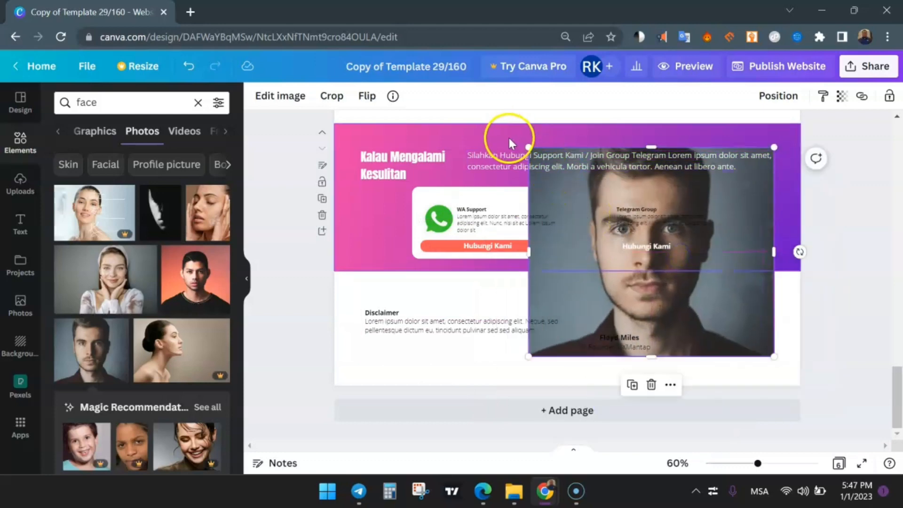
Step: Try to fit the shrunken portrait over the founder's round photo in the footer, and delete the portrait
{"action": "left_click_drag", "start_coordinate": [528, 148], "coordinate": [679, 276]}
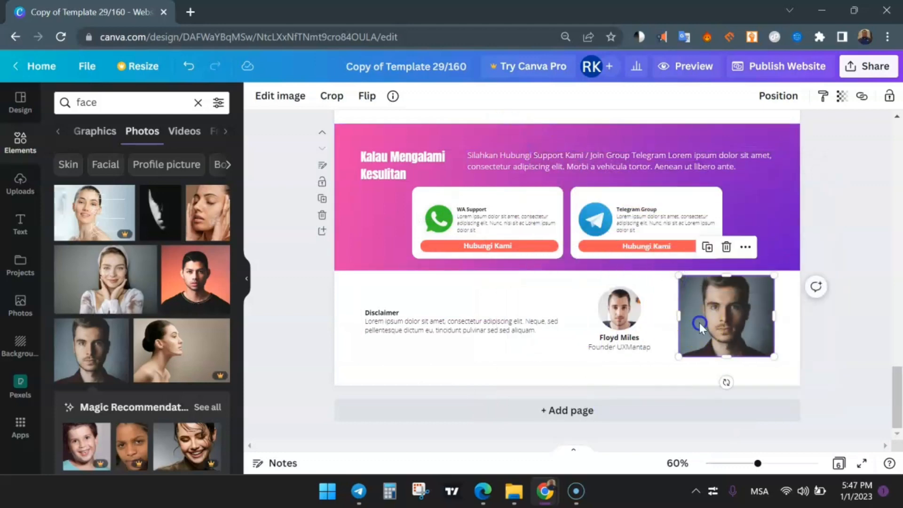
{"action": "left_click_drag", "start_coordinate": [697, 323], "coordinate": [619, 316]}
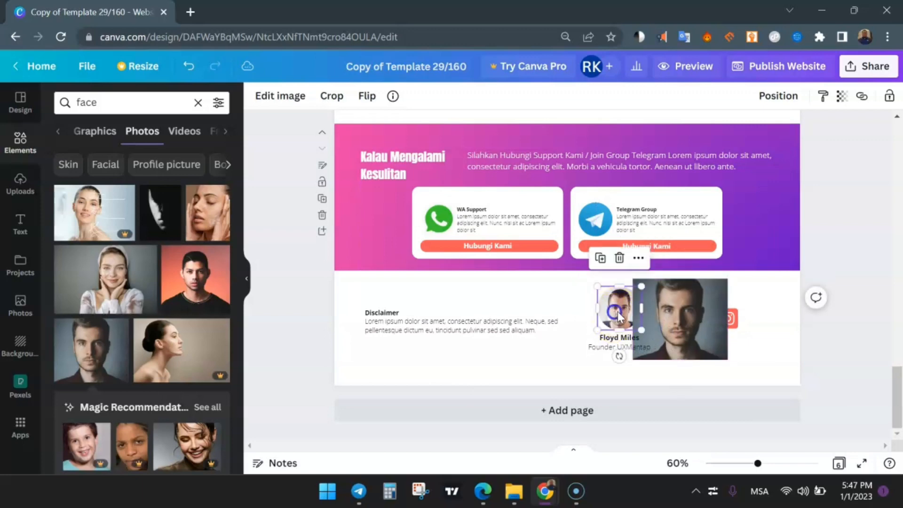
{"action": "mouse_move", "coordinate": [679, 306]}
{"action": "left_mouse_down"}
{"action": "mouse_move", "coordinate": [643, 309]}
{"action": "mouse_move", "coordinate": [690, 307]}
{"action": "left_mouse_up"}
{"action": "left_click", "coordinate": [599, 310]}
{"action": "left_click", "coordinate": [704, 298]}
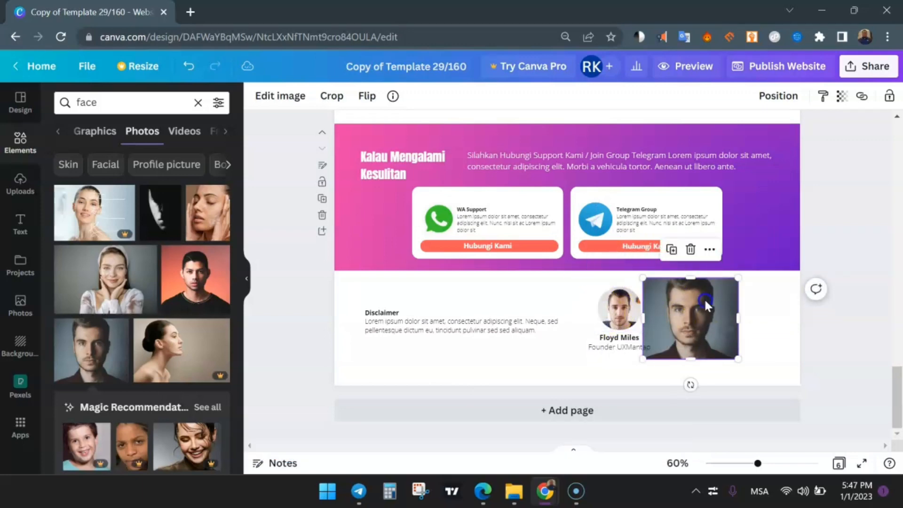
{"action": "left_click", "coordinate": [688, 247]}
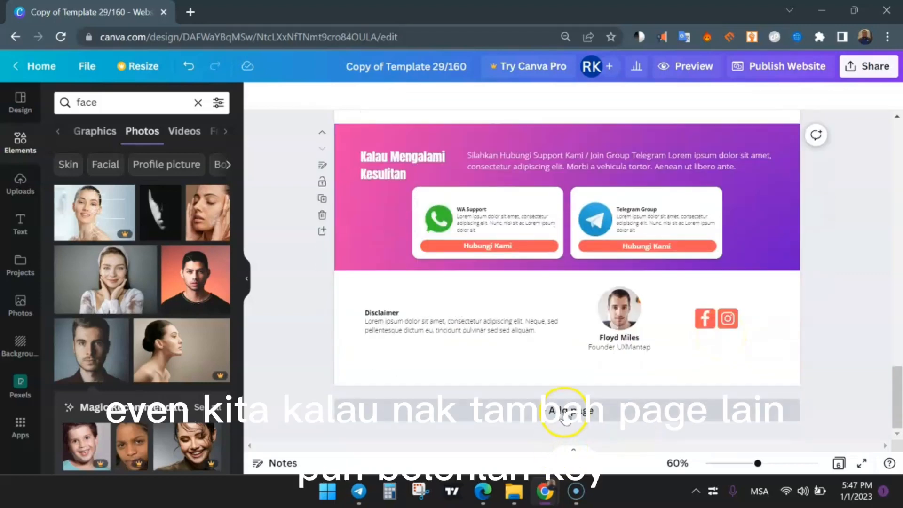
Step: Return to the hero section, browse the "face" graphics and select the illustration of the two people high-fiving
{"action": "scroll", "coordinate": [750, 317], "scroll_direction": "up", "scroll_amount": 20}
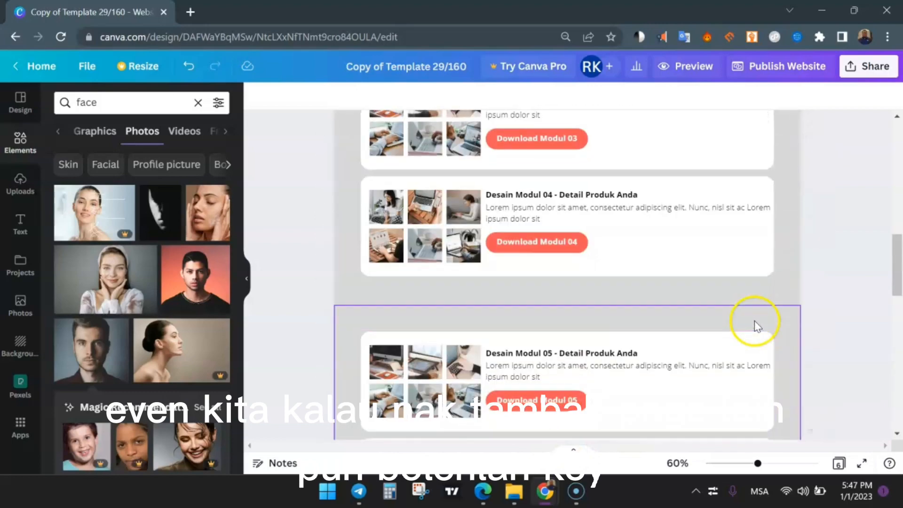
{"action": "scroll", "coordinate": [756, 326], "scroll_direction": "up", "scroll_amount": 1}
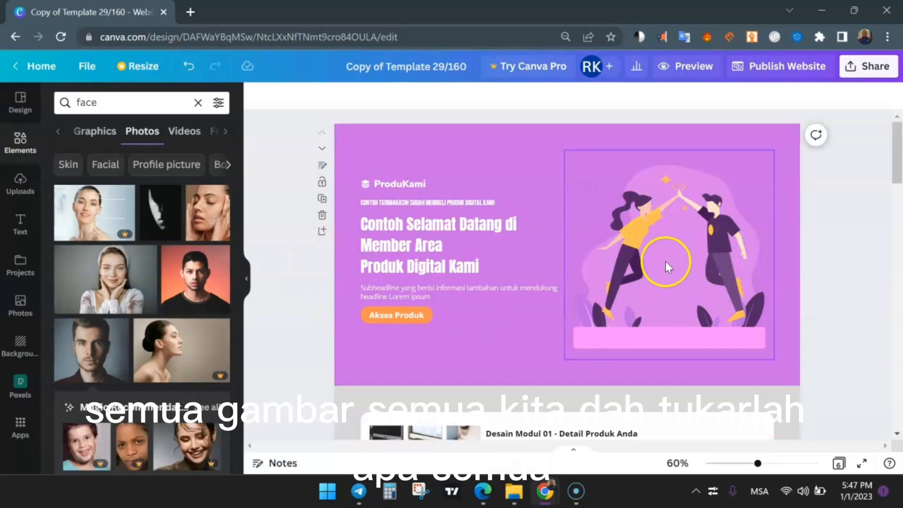
{"action": "left_click", "coordinate": [101, 134]}
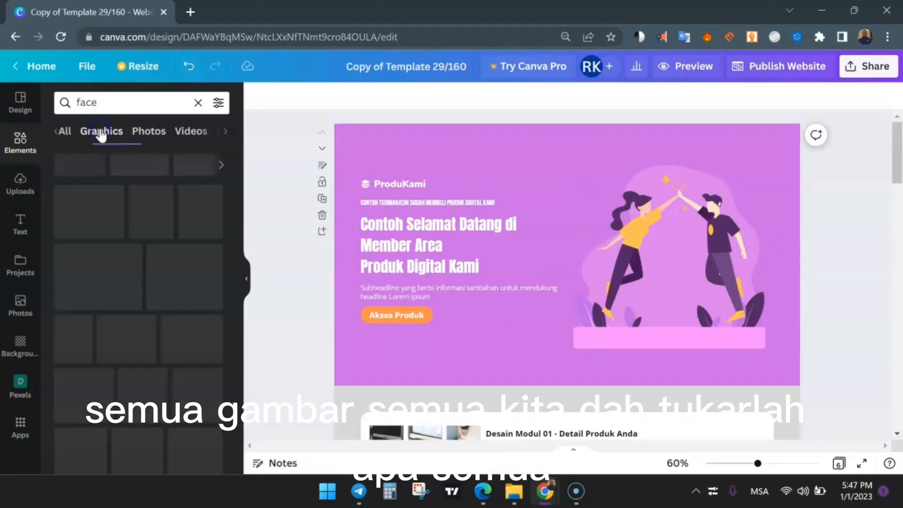
{"action": "scroll", "coordinate": [157, 239], "scroll_direction": "down", "scroll_amount": 2}
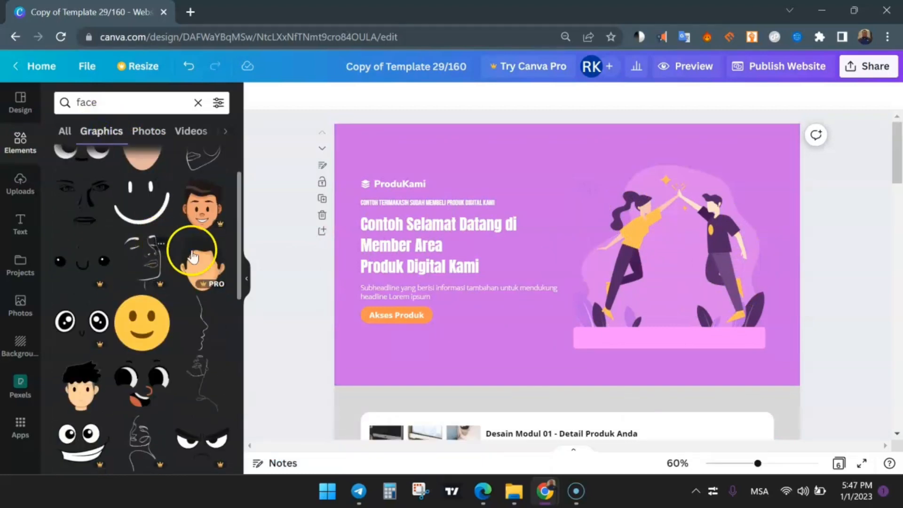
{"action": "left_click", "coordinate": [680, 244]}
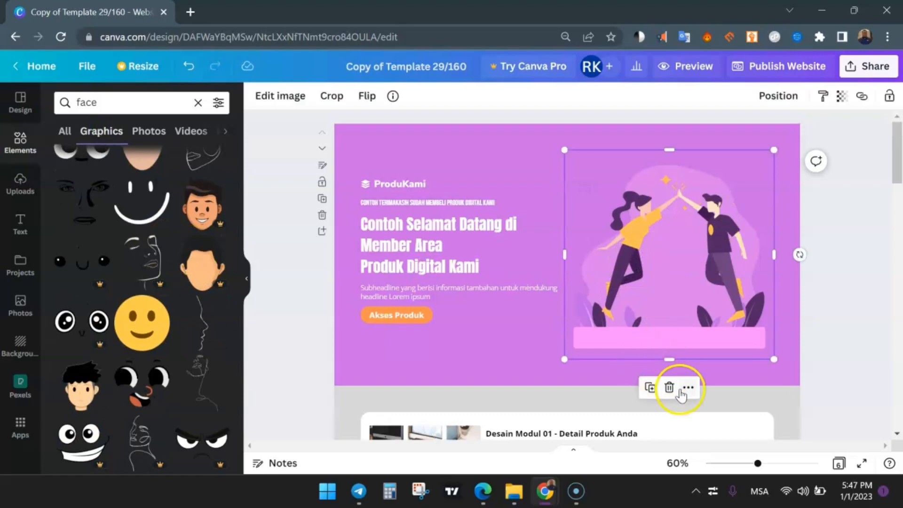
Step: Open the website publishing settings, keeping Resize on mobile enabled and the With navigation option
{"action": "left_click", "coordinate": [805, 74]}
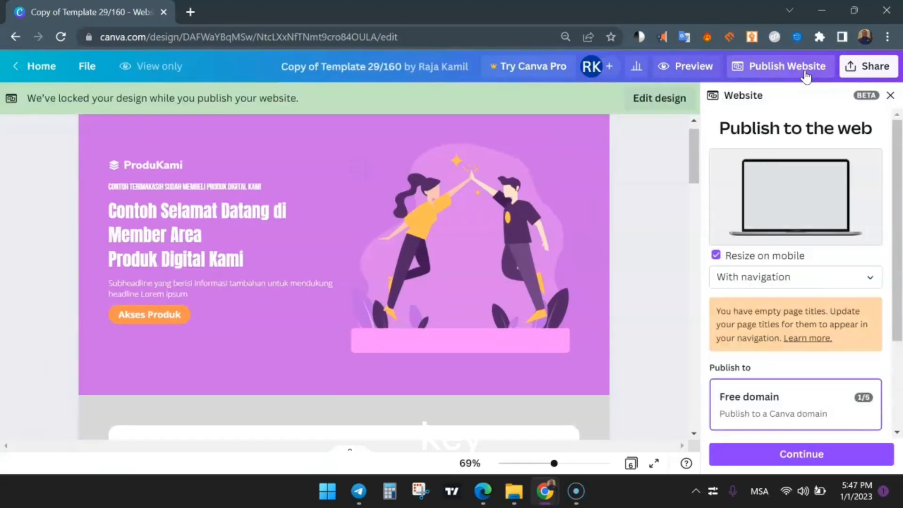
{"action": "scroll", "coordinate": [785, 244], "scroll_direction": "down", "scroll_amount": 2}
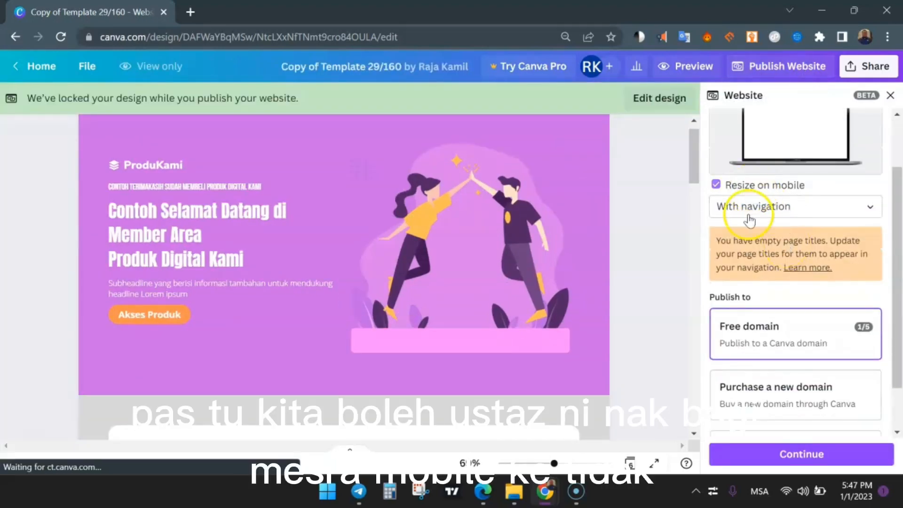
{"action": "scroll", "coordinate": [754, 214], "scroll_direction": "up", "scroll_amount": 2}
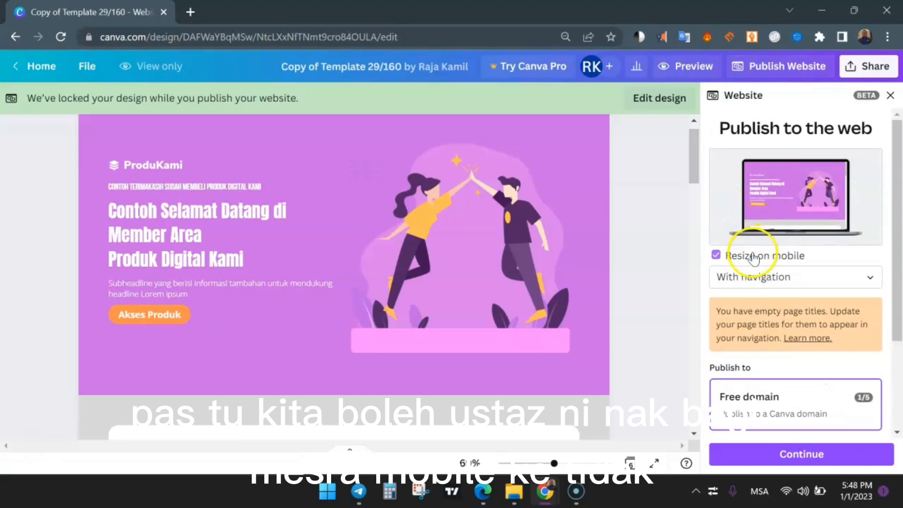
{"action": "mouse_move", "coordinate": [753, 261]}
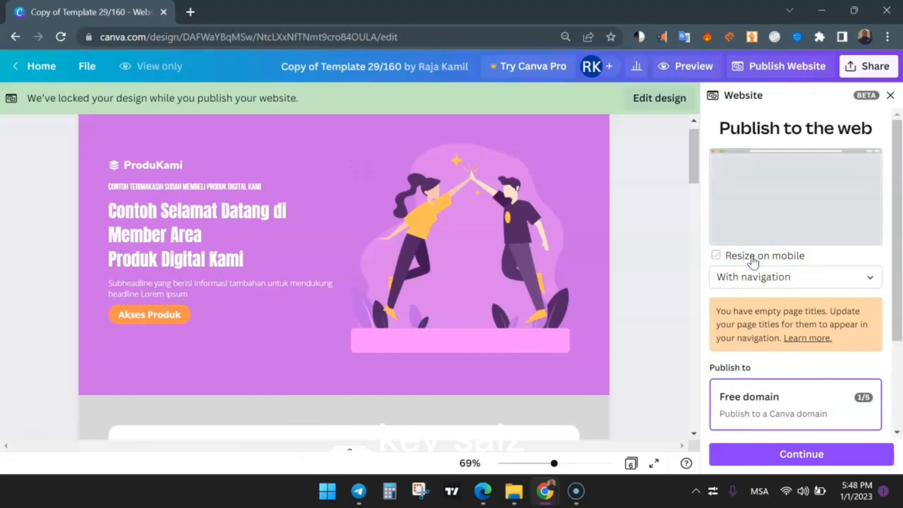
{"action": "left_click", "coordinate": [760, 278]}
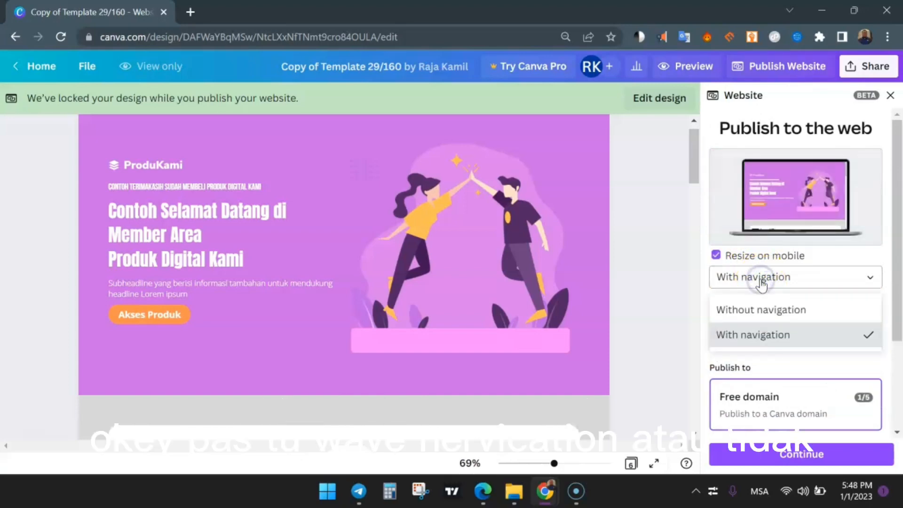
{"action": "left_click", "coordinate": [761, 280]}
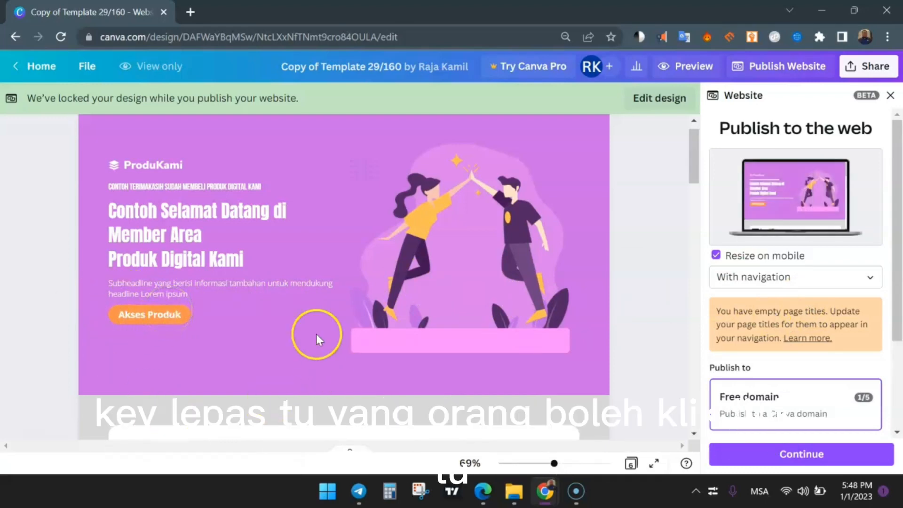
Step: Examine the publishing destinations: the free Canva domain, purchasing a new domain and using an existing domain
{"action": "scroll", "coordinate": [804, 250], "scroll_direction": "down", "scroll_amount": 3}
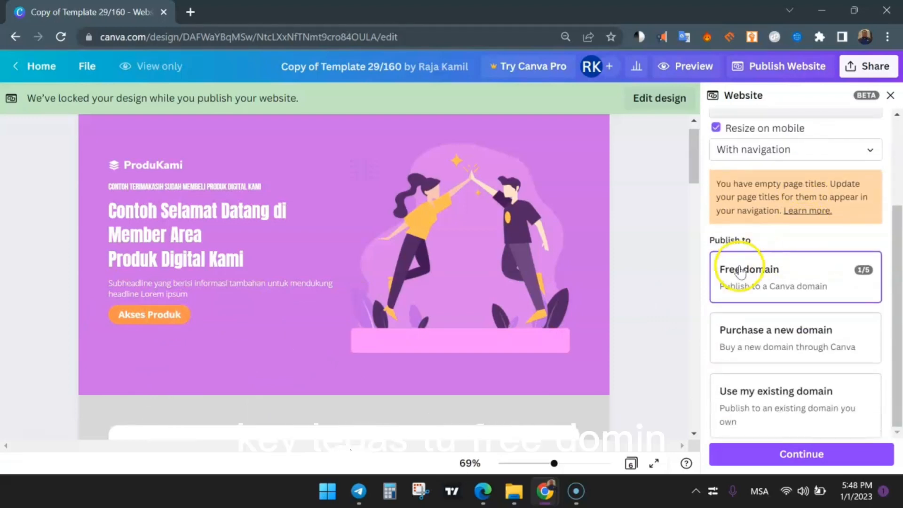
{"action": "scroll", "coordinate": [764, 249], "scroll_direction": "up", "scroll_amount": 2}
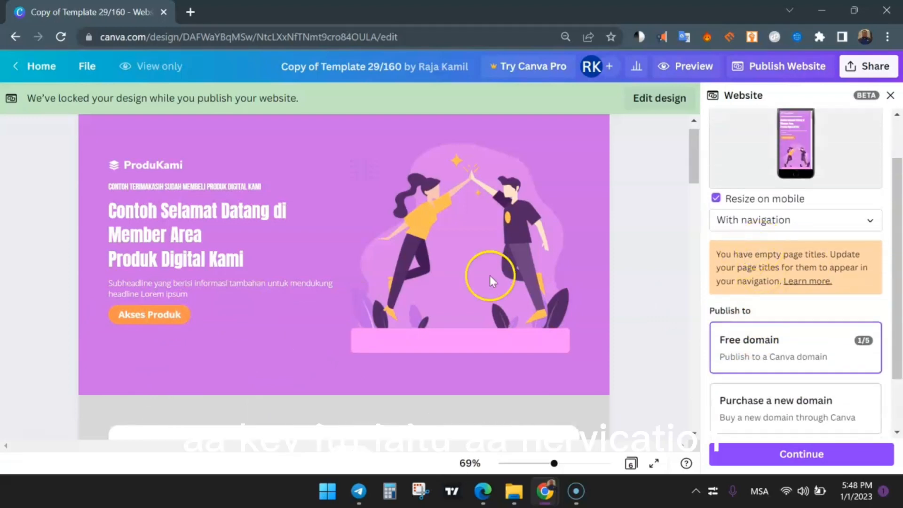
{"action": "scroll", "coordinate": [283, 291], "scroll_direction": "down", "scroll_amount": 2}
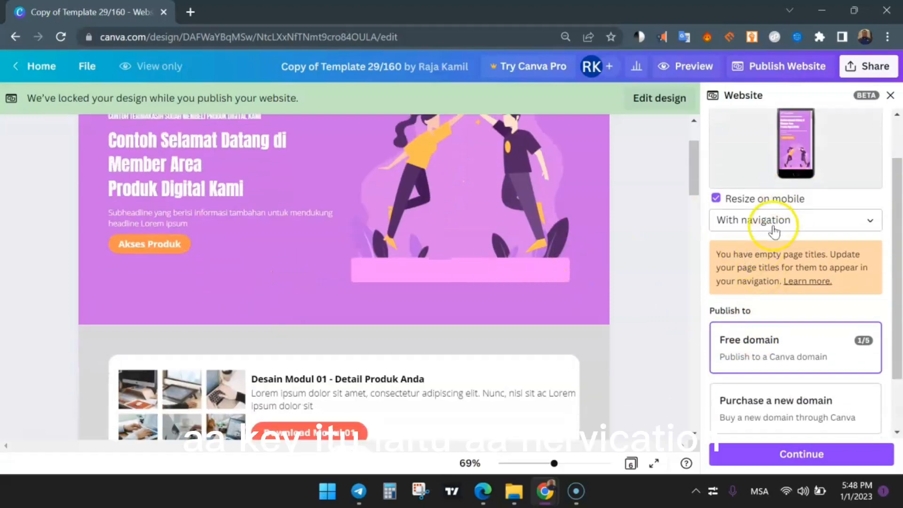
{"action": "scroll", "coordinate": [790, 264], "scroll_direction": "down", "scroll_amount": 1}
{"action": "scroll", "coordinate": [799, 263], "scroll_direction": "up", "scroll_amount": 3}
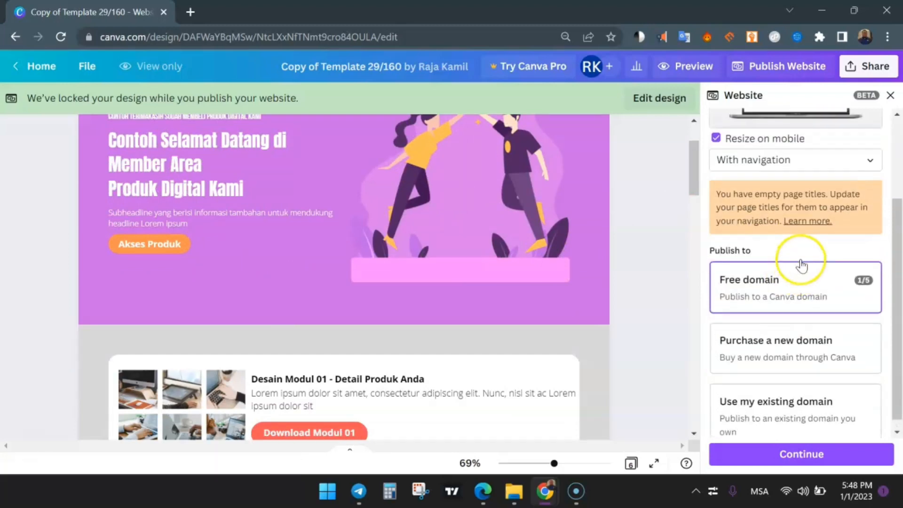
{"action": "scroll", "coordinate": [800, 263], "scroll_direction": "down", "scroll_amount": 3}
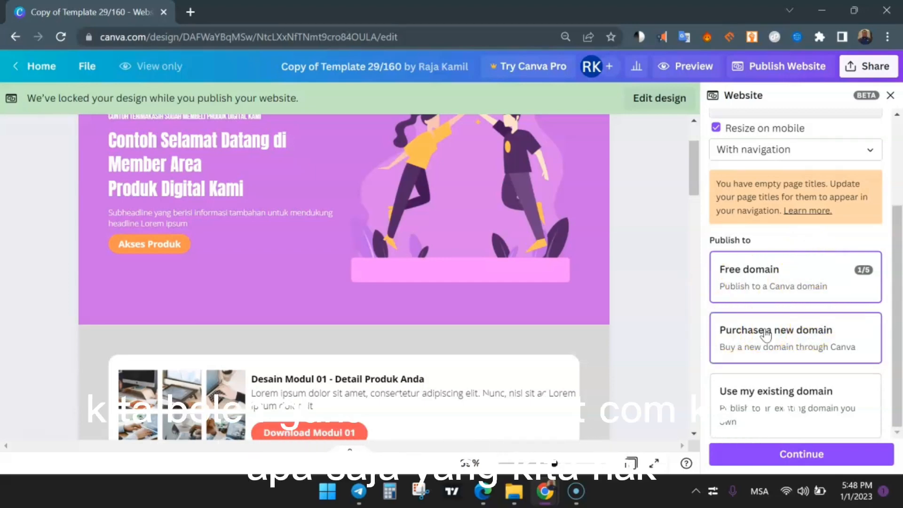
{"action": "left_click", "coordinate": [774, 347]}
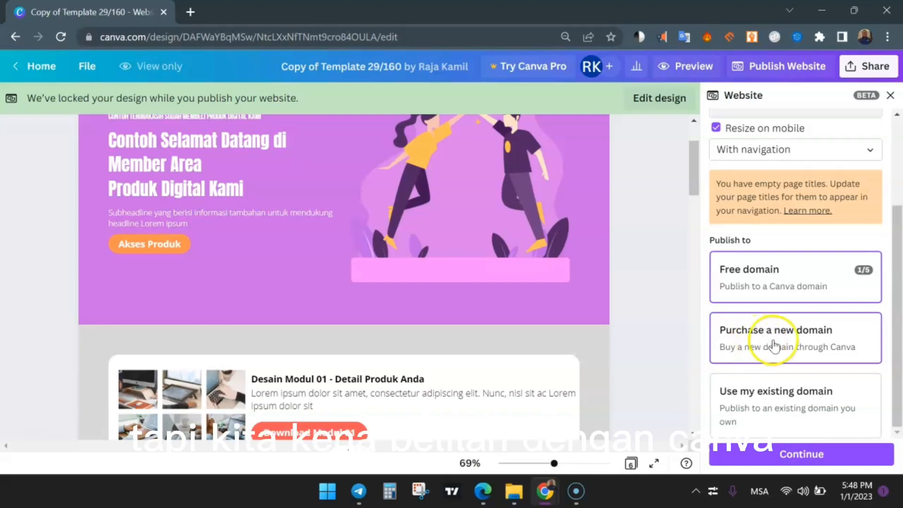
Step: Keep the free Canva domain as the publishing destination and continue to the review settings
{"action": "left_click", "coordinate": [758, 393]}
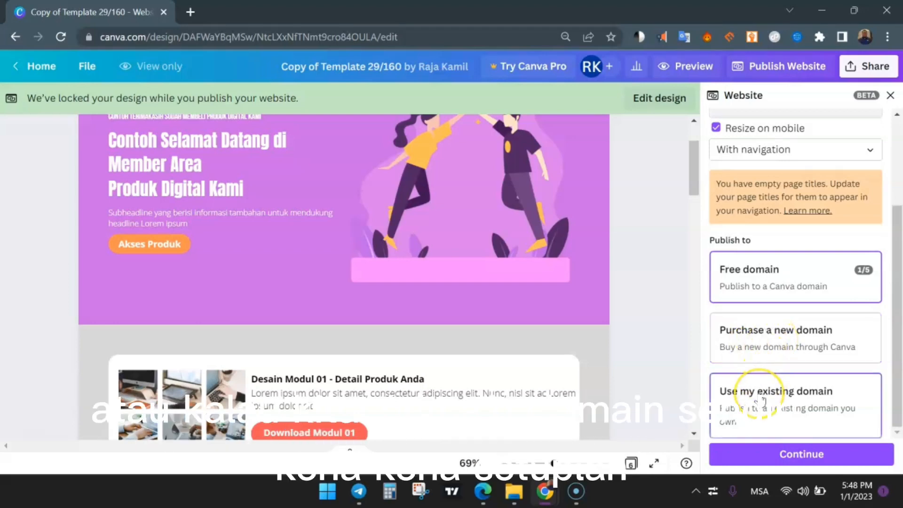
{"action": "left_click", "coordinate": [747, 362]}
{"action": "left_click", "coordinate": [756, 392]}
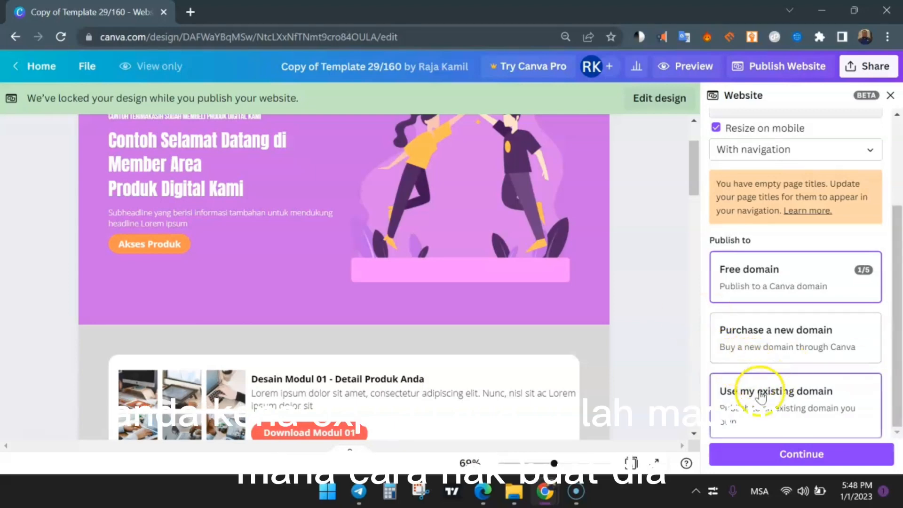
{"action": "left_click", "coordinate": [768, 346]}
{"action": "left_click", "coordinate": [771, 282]}
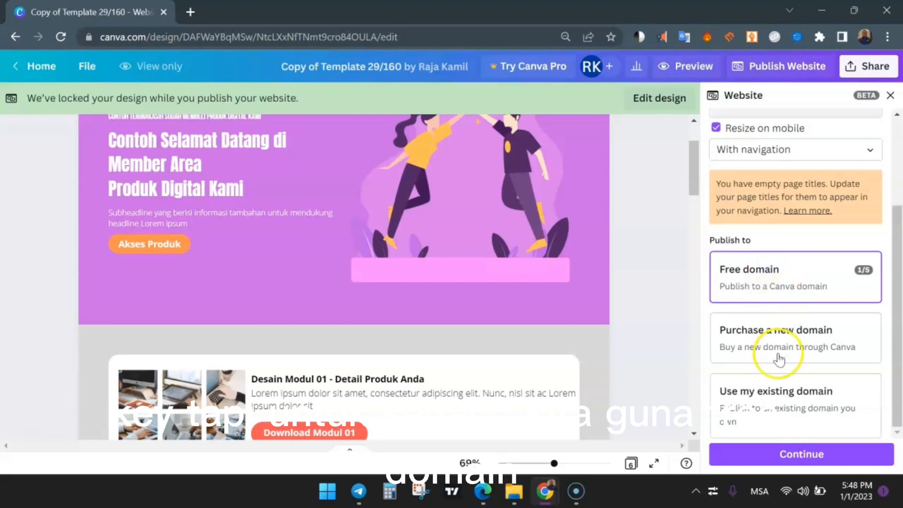
{"action": "left_click", "coordinate": [783, 453]}
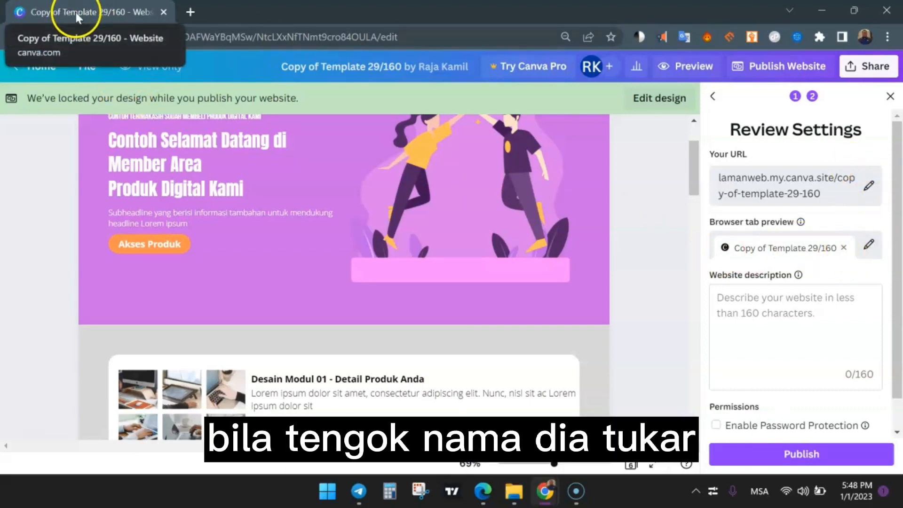
Step: Set the browser tab title to "Website Saya" and cancel the prematurely started publishing
{"action": "left_click", "coordinate": [868, 245]}
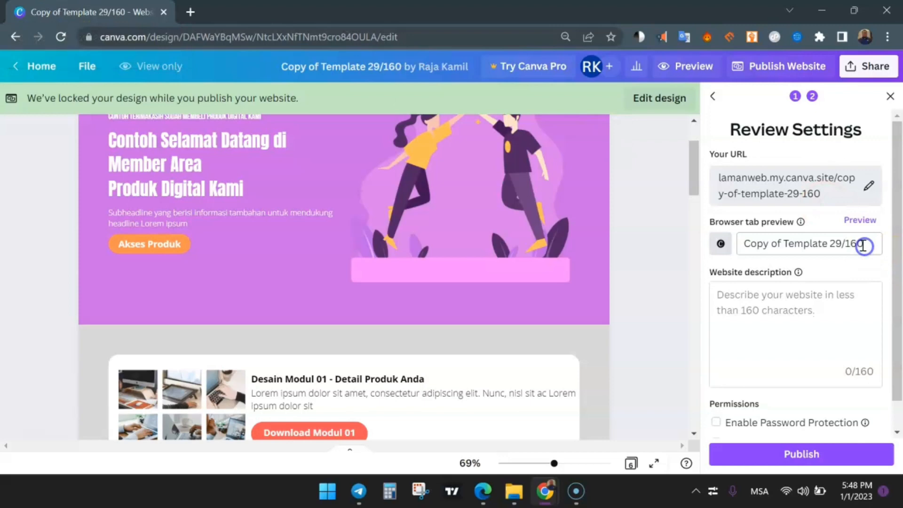
{"action": "triple_click", "coordinate": [813, 243]}
{"action": "type", "text": "Ni"}
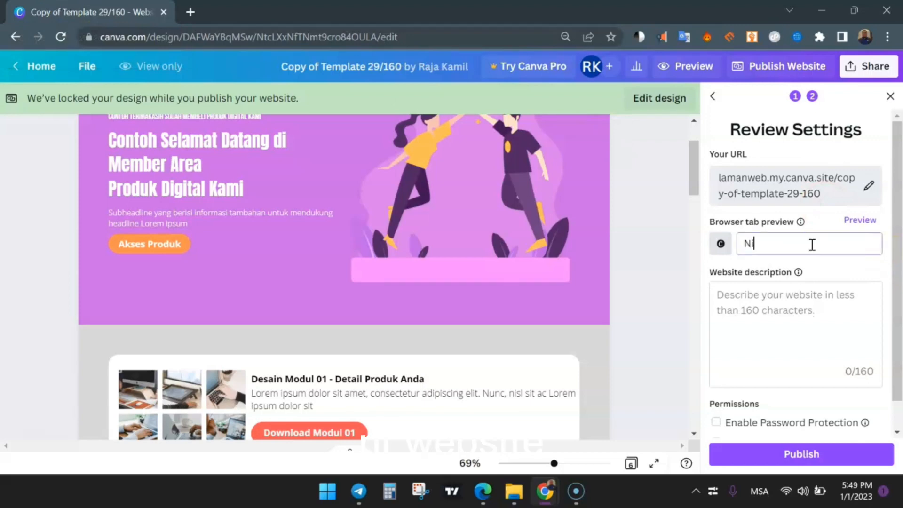
{"action": "type", "text": " Web"}
{"action": "key", "text": "BackSpace"}
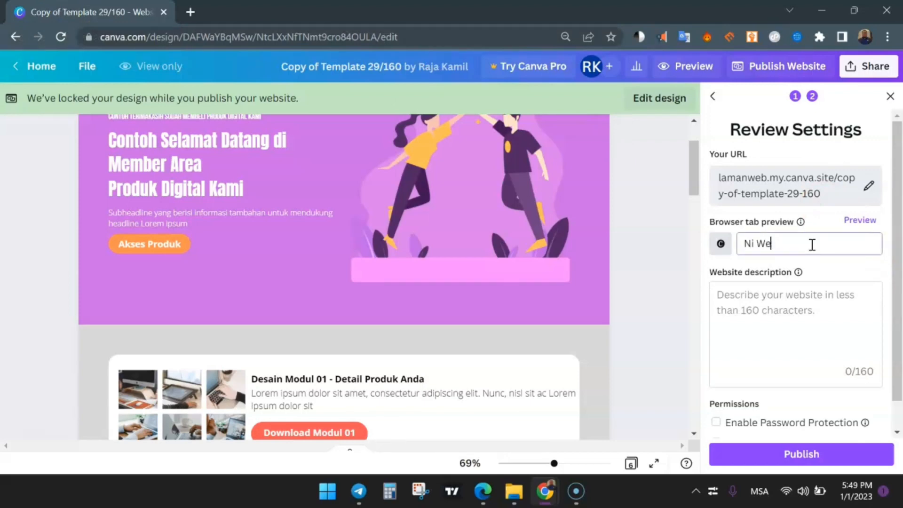
{"action": "type", "text": "ebsite"}
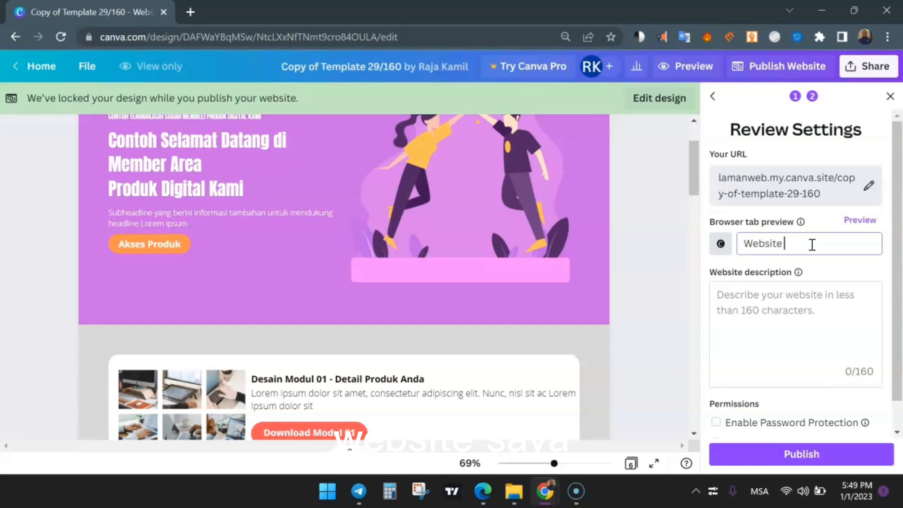
{"action": "type", "text": " Saya"}
{"action": "key", "text": "Return"}
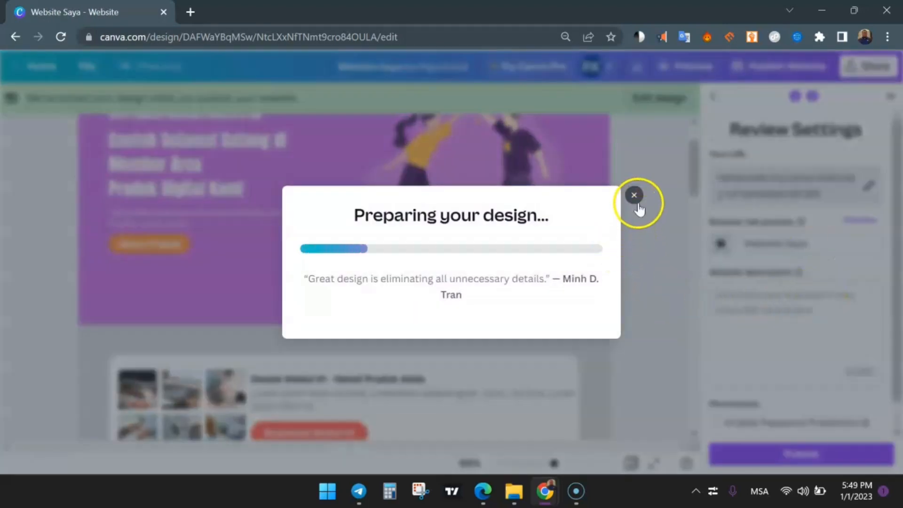
{"action": "left_click", "coordinate": [634, 194]}
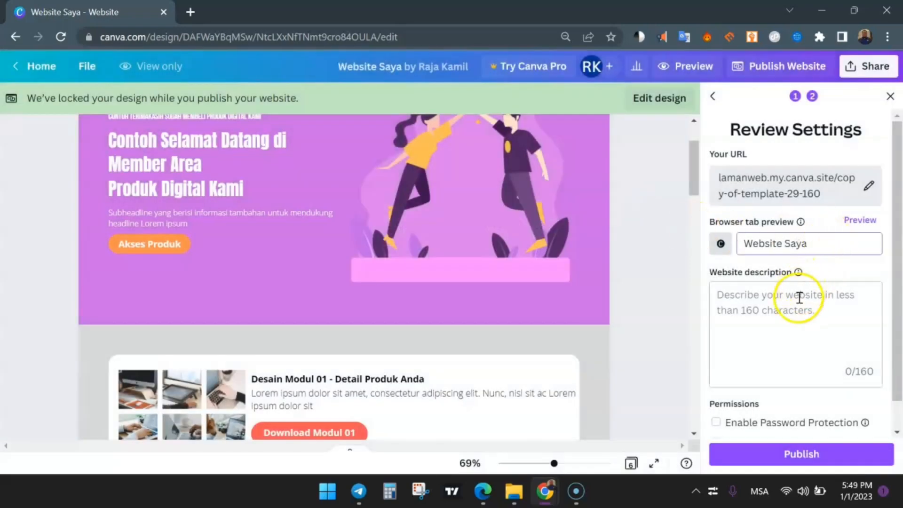
Step: Replace the path of the website's URL with "contoh2", keeping the lamanweb.my.canva.site domain
{"action": "left_click", "coordinate": [797, 297]}
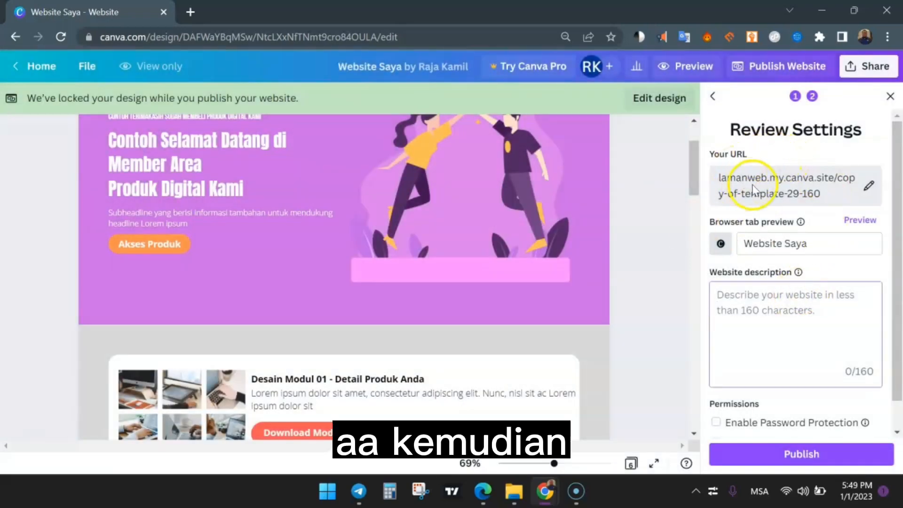
{"action": "left_click", "coordinate": [867, 188]}
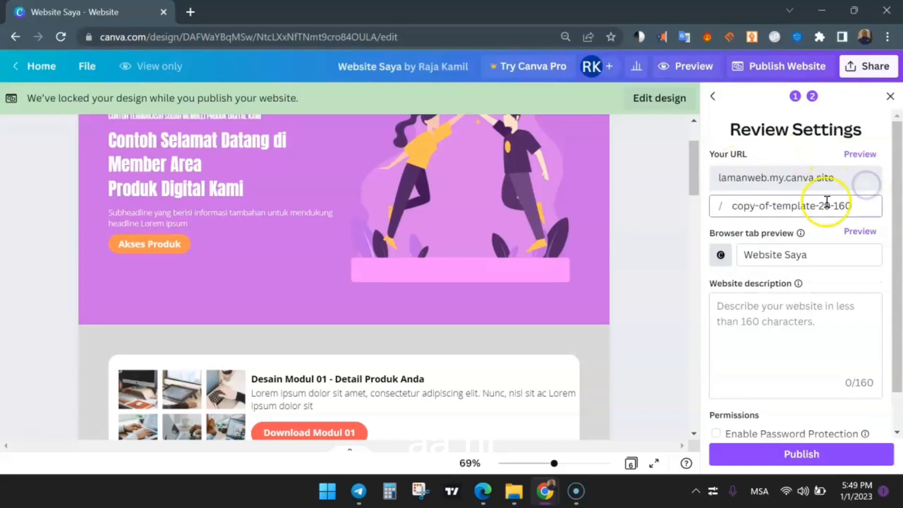
{"action": "left_click_drag", "start_coordinate": [861, 207], "coordinate": [839, 206]}
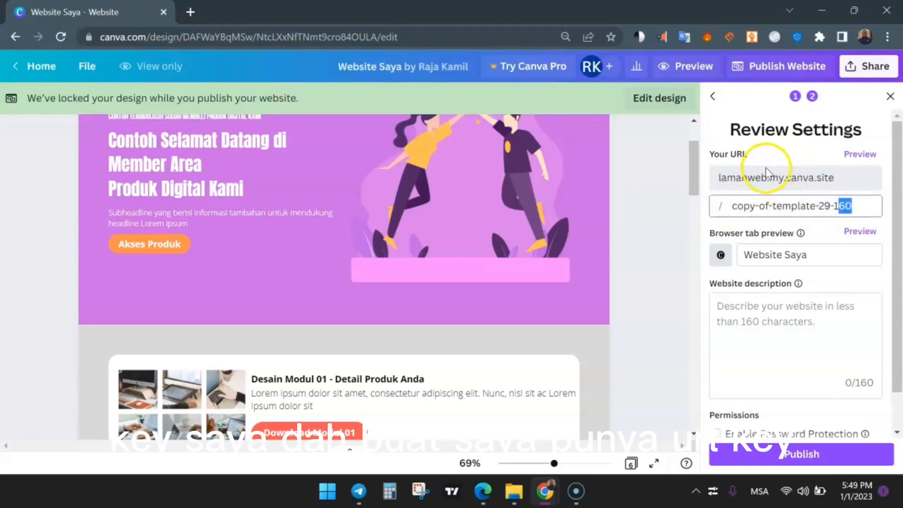
{"action": "left_click", "coordinate": [770, 179]}
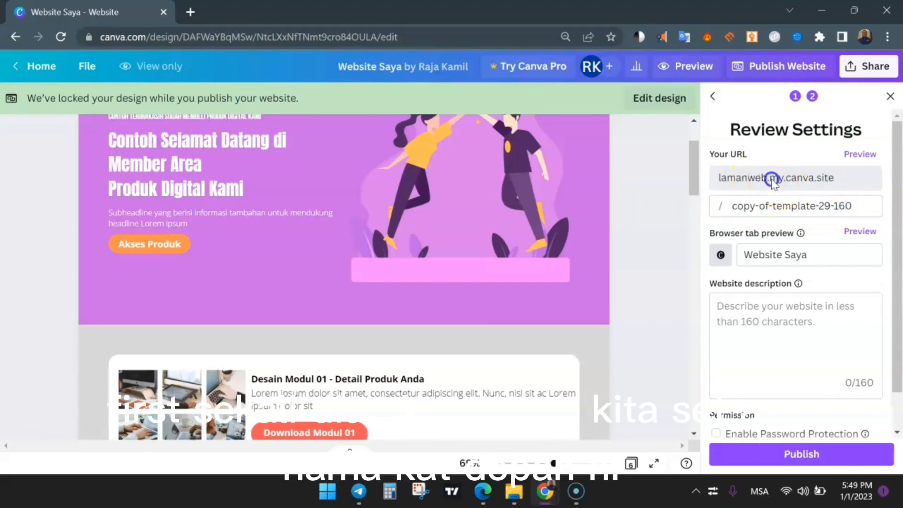
{"action": "left_click", "coordinate": [771, 182]}
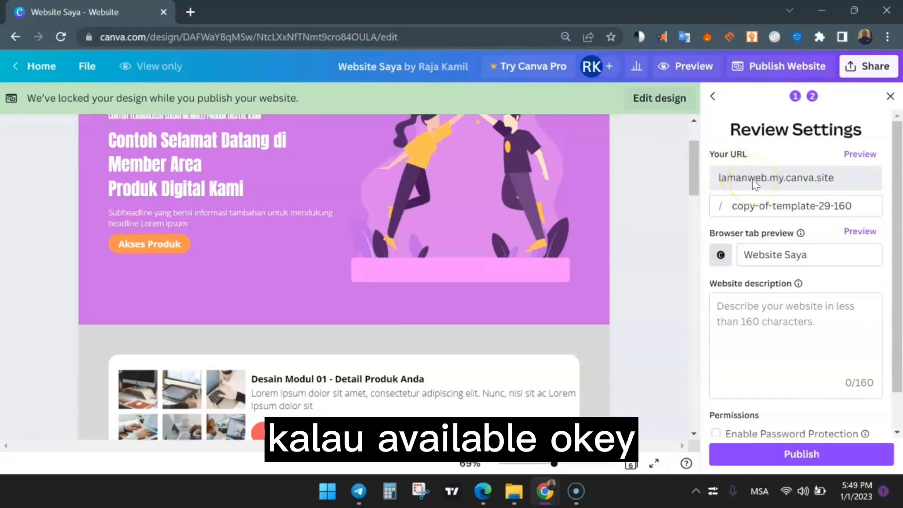
{"action": "left_click", "coordinate": [759, 183]}
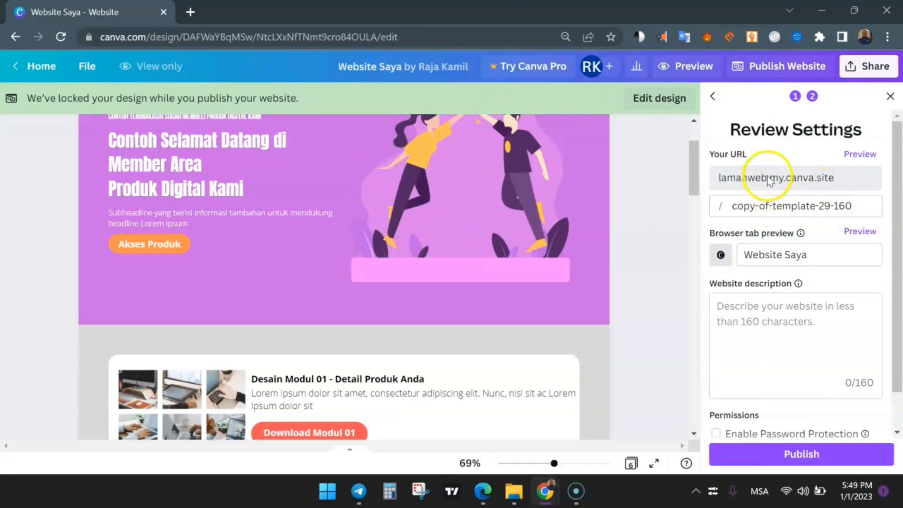
{"action": "left_click_drag", "start_coordinate": [868, 205], "coordinate": [839, 205]}
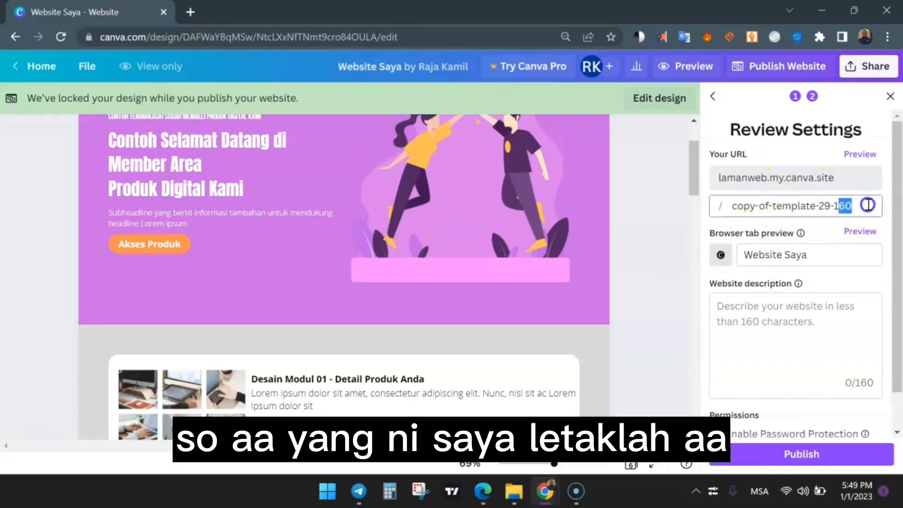
{"action": "left_click", "coordinate": [737, 206]}
{"action": "left_click_drag", "start_coordinate": [734, 206], "coordinate": [877, 205]}
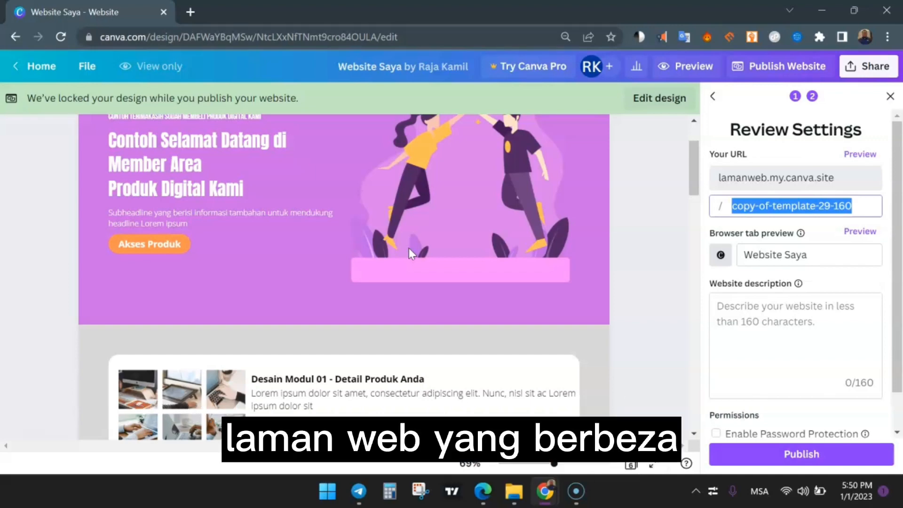
{"action": "left_click_drag", "start_coordinate": [862, 206], "coordinate": [736, 206]}
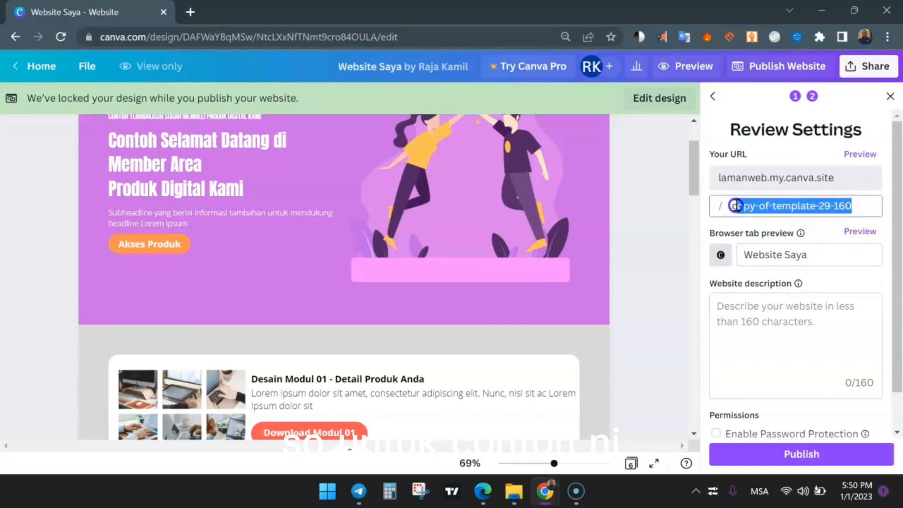
{"action": "key", "text": "BackSpace"}
{"action": "type", "text": "contoh2"}
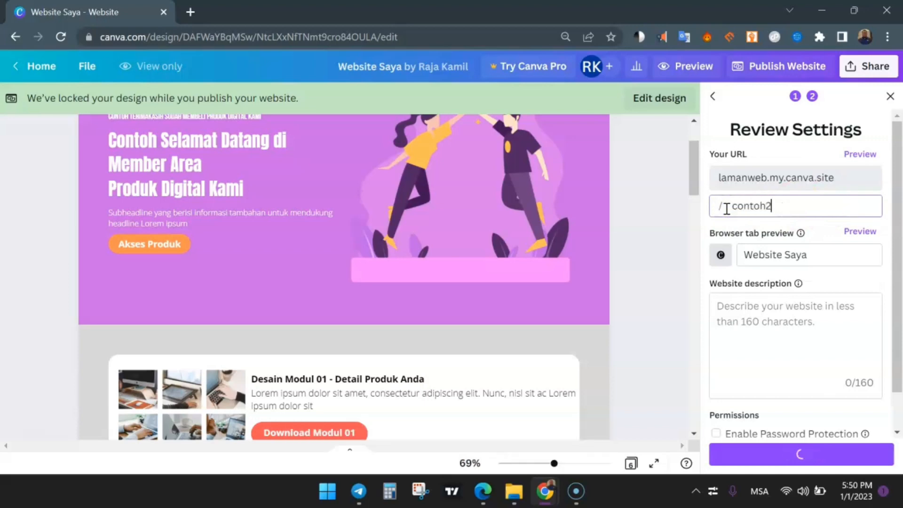
Step: Enter "Ini adalah contoh website" as the website description and publish the website
{"action": "left_click", "coordinate": [825, 330]}
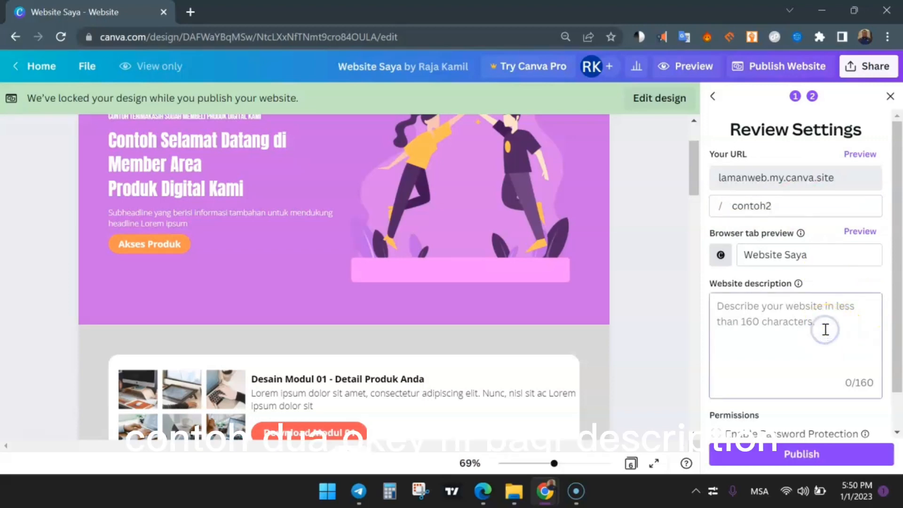
{"action": "type", "text": "Ini ada"}
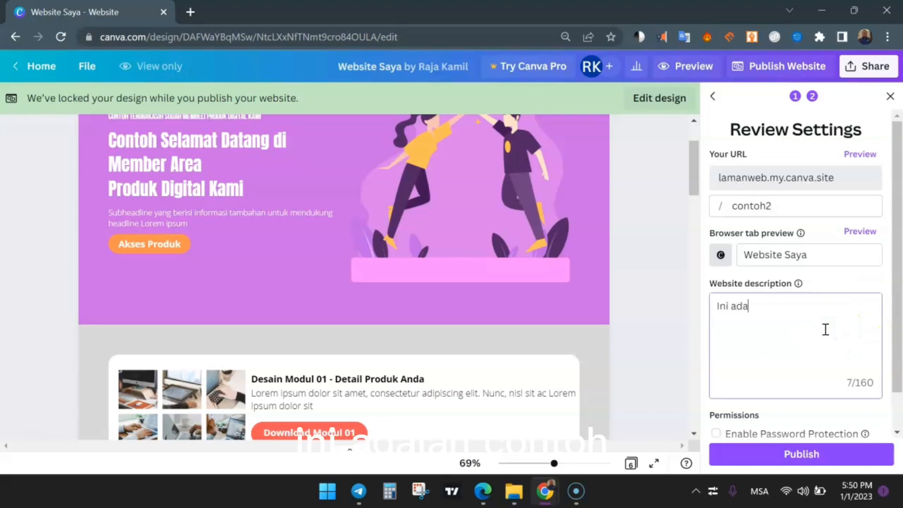
{"action": "type", "text": "lah contoh website"}
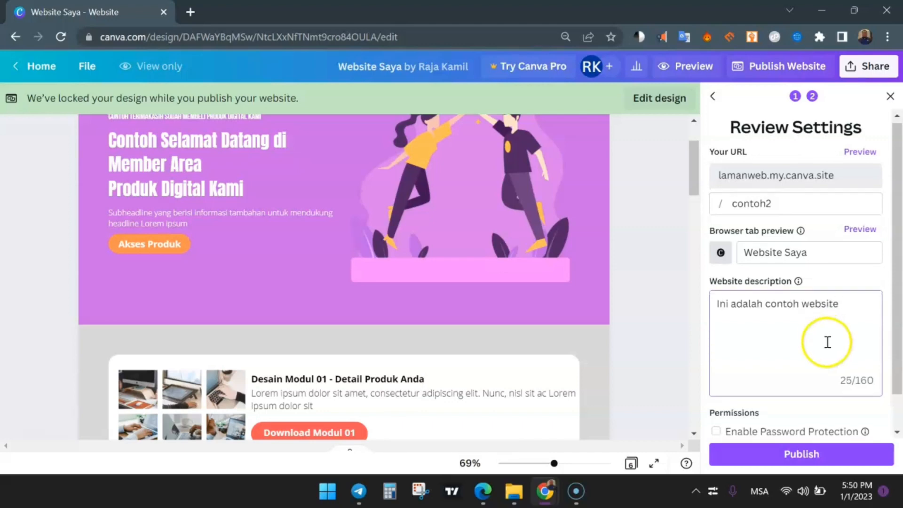
{"action": "scroll", "coordinate": [826, 343], "scroll_direction": "down", "scroll_amount": 1}
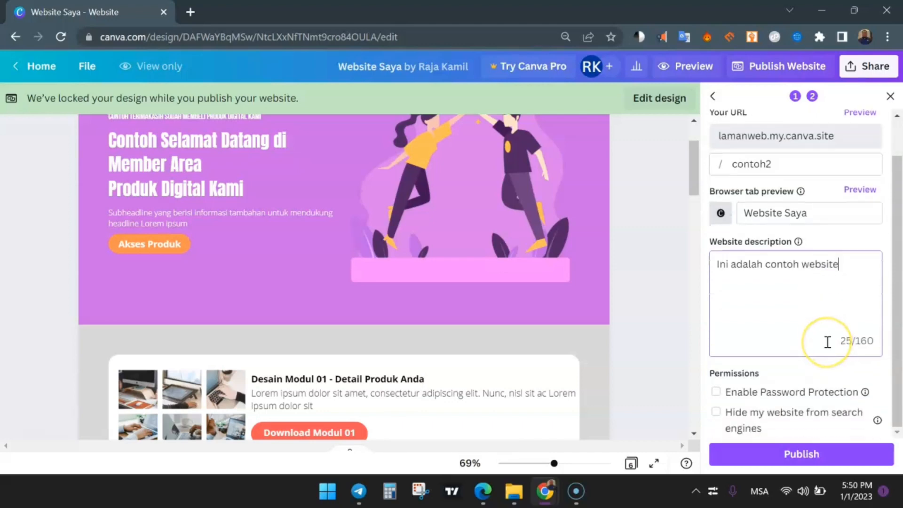
{"action": "left_click", "coordinate": [816, 454]}
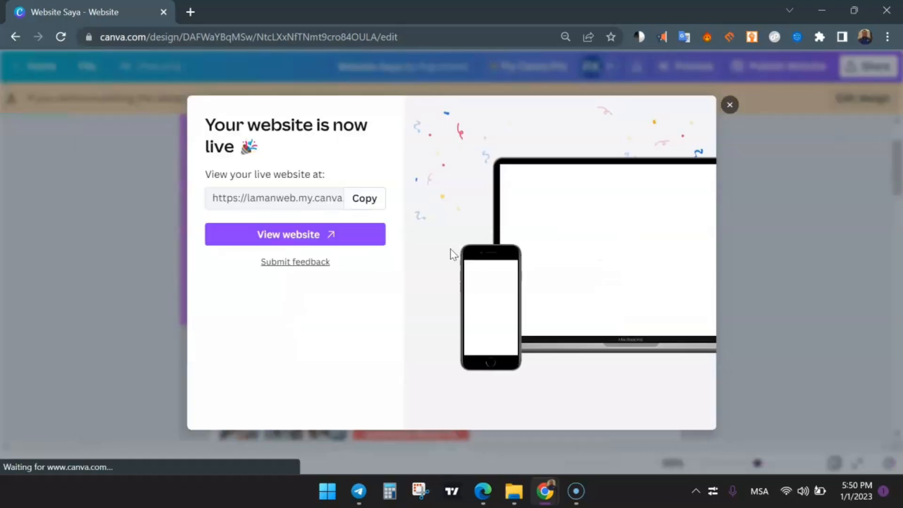
Step: Copy the live website's link and open the published website in a new browser tab
{"action": "left_click", "coordinate": [445, 244]}
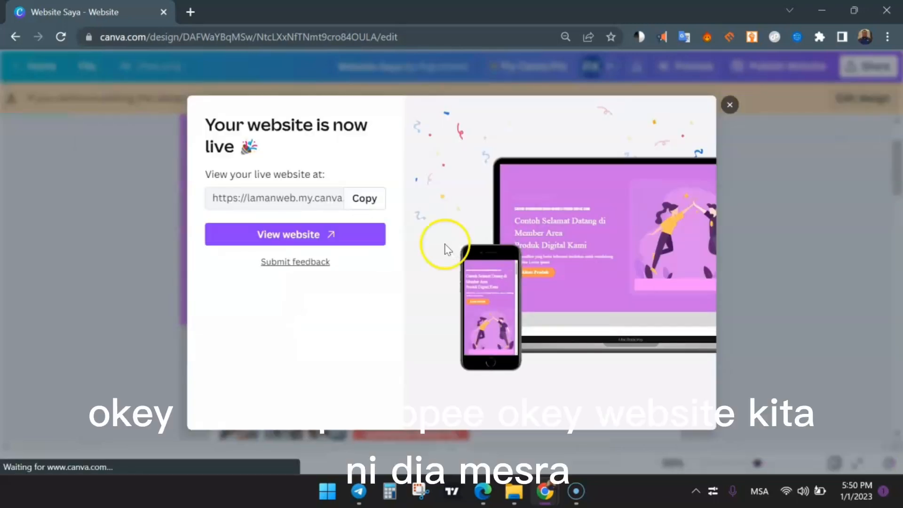
{"action": "left_click", "coordinate": [360, 198]}
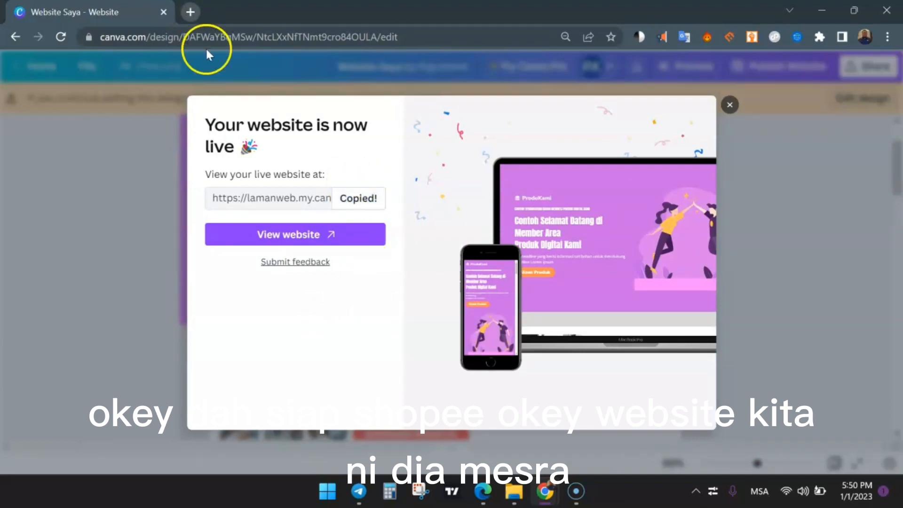
{"action": "right_click", "coordinate": [318, 231]}
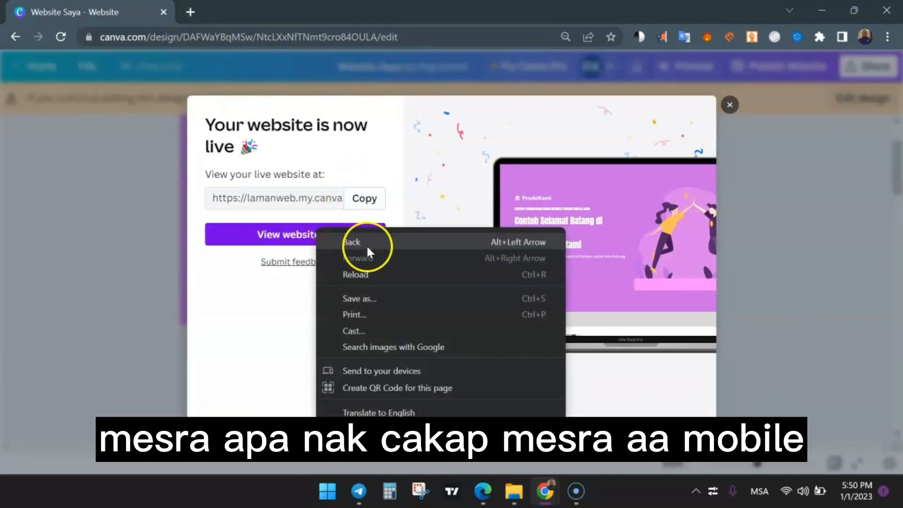
{"action": "left_click", "coordinate": [271, 237]}
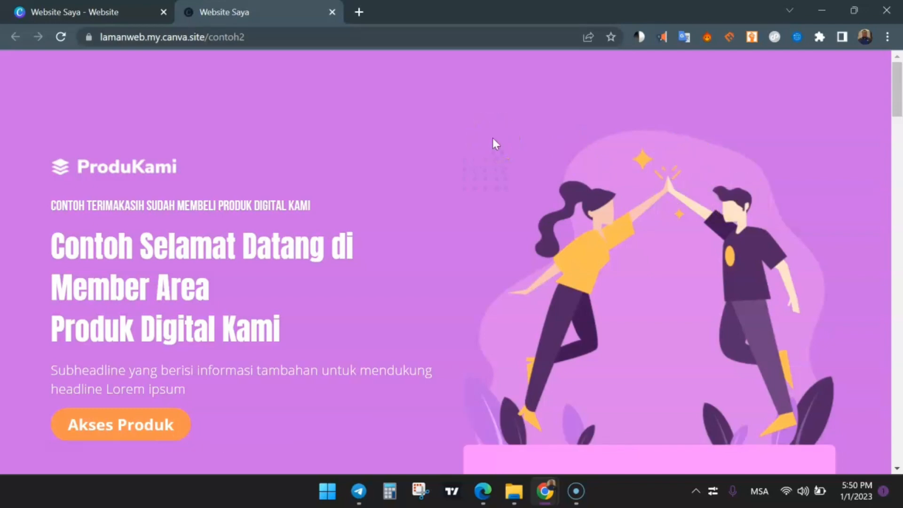
Step: Look through the published page, test the link of the "Akses Produk" button and return to the page
{"action": "scroll", "coordinate": [693, 218], "scroll_direction": "down", "scroll_amount": 10}
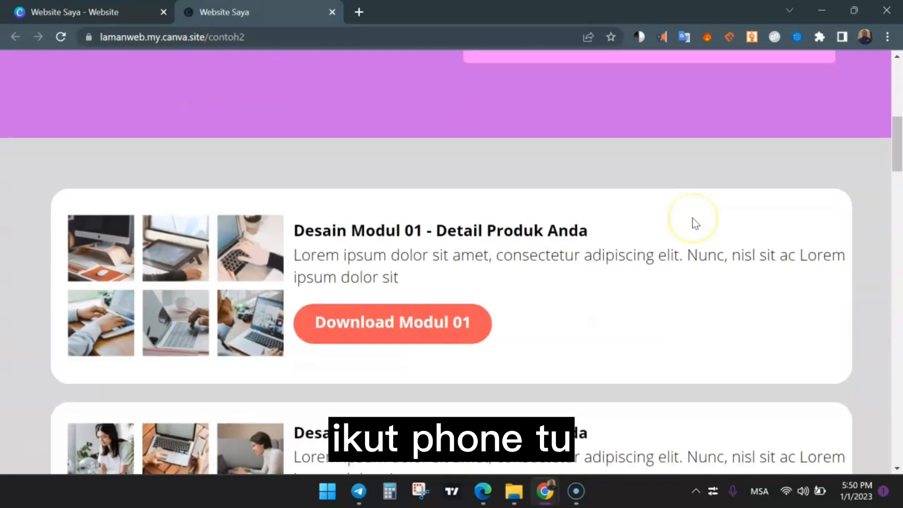
{"action": "scroll", "coordinate": [459, 218], "scroll_direction": "up", "scroll_amount": 2}
{"action": "scroll", "coordinate": [369, 184], "scroll_direction": "up", "scroll_amount": 10}
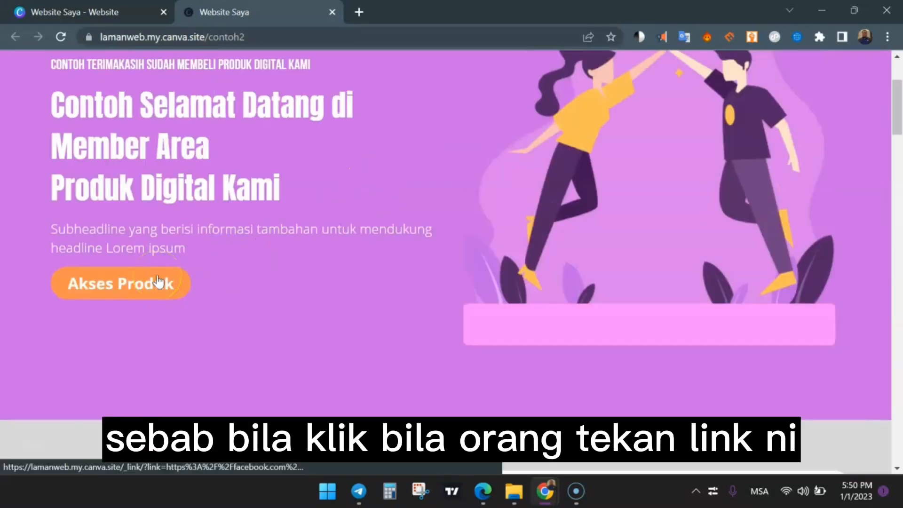
{"action": "left_click", "coordinate": [158, 282]}
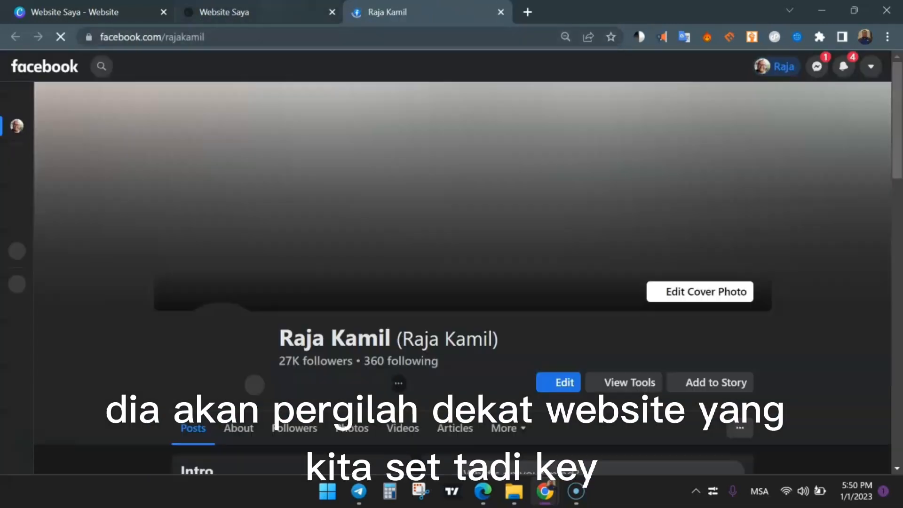
{"action": "left_click", "coordinate": [263, 12]}
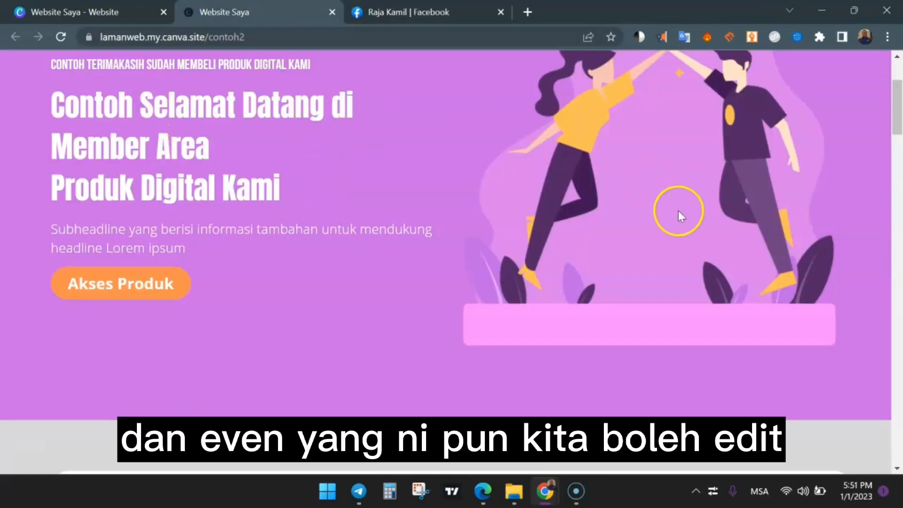
Step: Return to the Canva design and close the dialog about the live website
{"action": "scroll", "coordinate": [678, 210], "scroll_direction": "up", "scroll_amount": 3}
{"action": "left_click", "coordinate": [90, 11]}
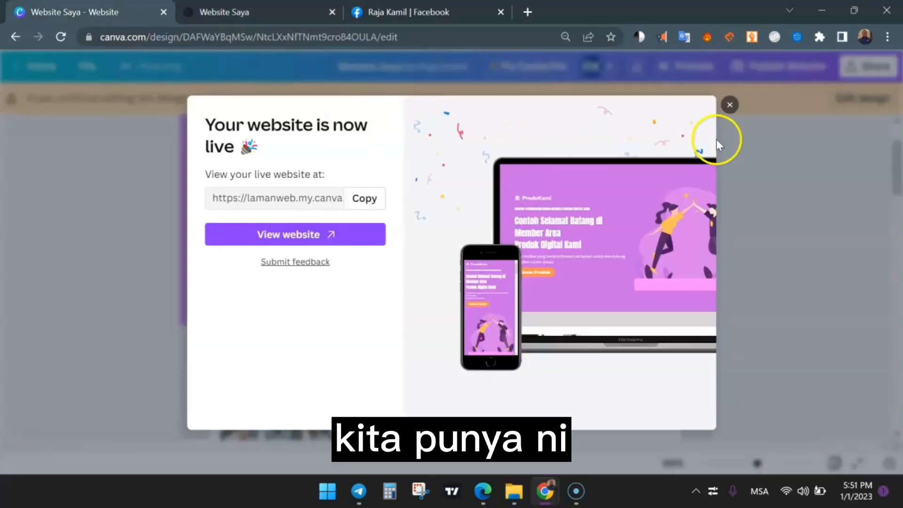
{"action": "left_click", "coordinate": [724, 114]}
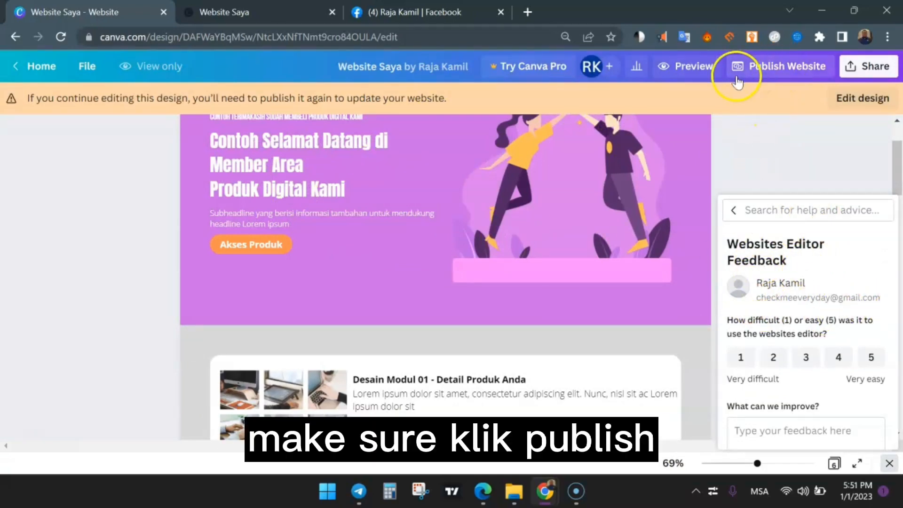
Step: Switch to the published website and examine its module, bonus, support and footer sections down to the end of the page
{"action": "left_click", "coordinate": [254, 14]}
{"action": "scroll", "coordinate": [439, 330], "scroll_direction": "down", "scroll_amount": 10}
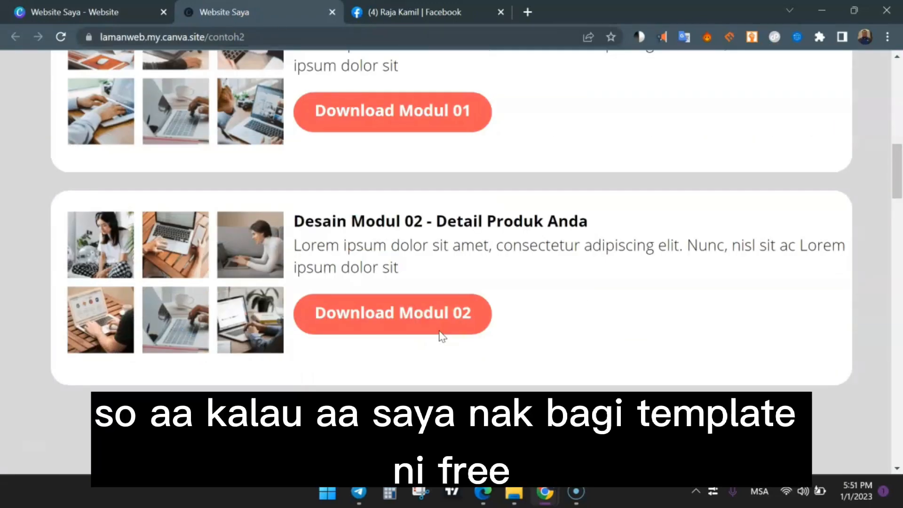
{"action": "scroll", "coordinate": [608, 349], "scroll_direction": "down", "scroll_amount": 12}
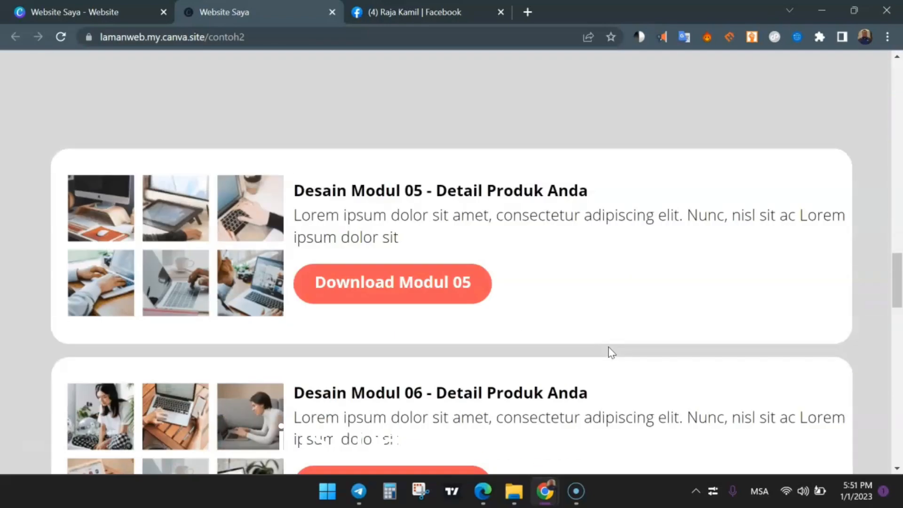
{"action": "scroll", "coordinate": [611, 353], "scroll_direction": "down", "scroll_amount": 5}
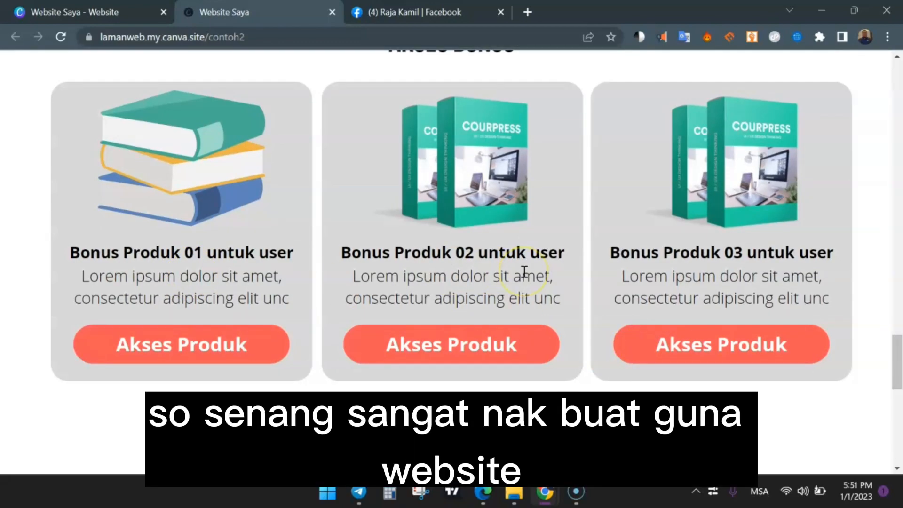
{"action": "scroll", "coordinate": [524, 272], "scroll_direction": "down", "scroll_amount": 10}
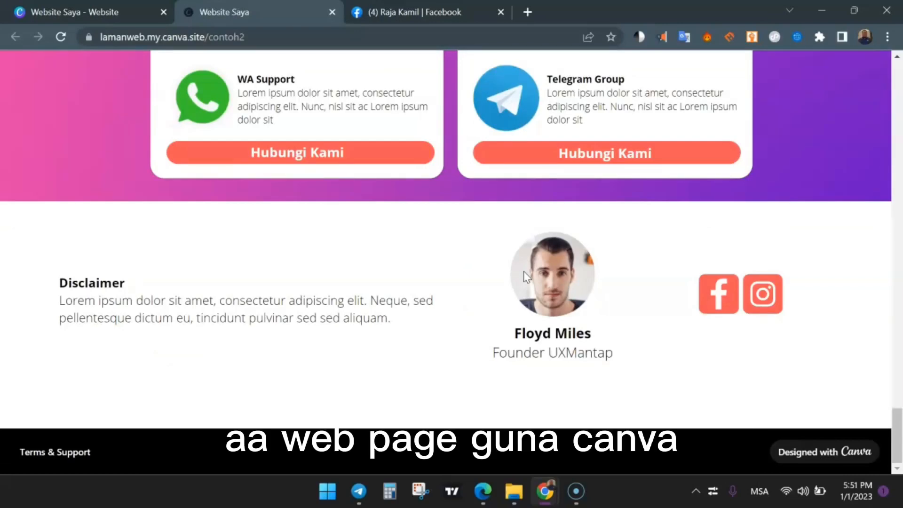
Step: Highlight the lamanweb.my.canva.site domain in the published page's address, then clear the selection
{"action": "scroll", "coordinate": [524, 272], "scroll_direction": "up", "scroll_amount": 15}
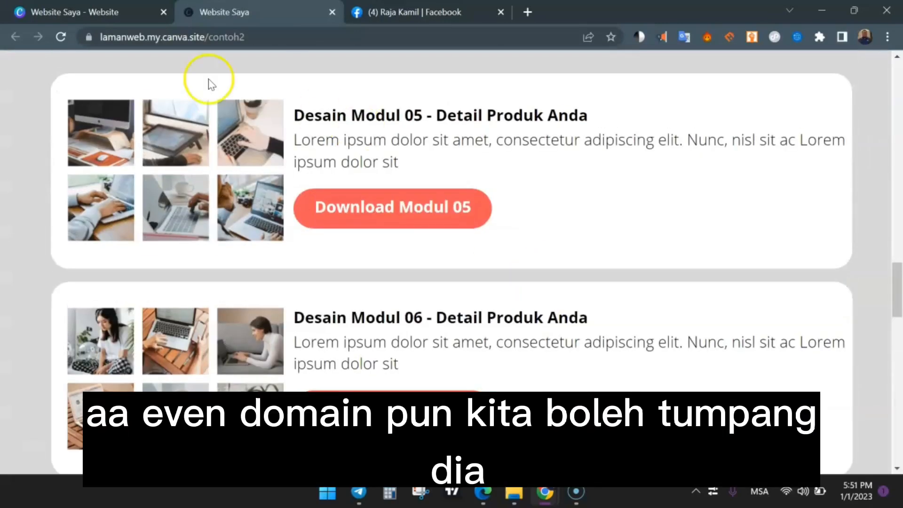
{"action": "left_click_drag", "start_coordinate": [205, 37], "coordinate": [103, 39]}
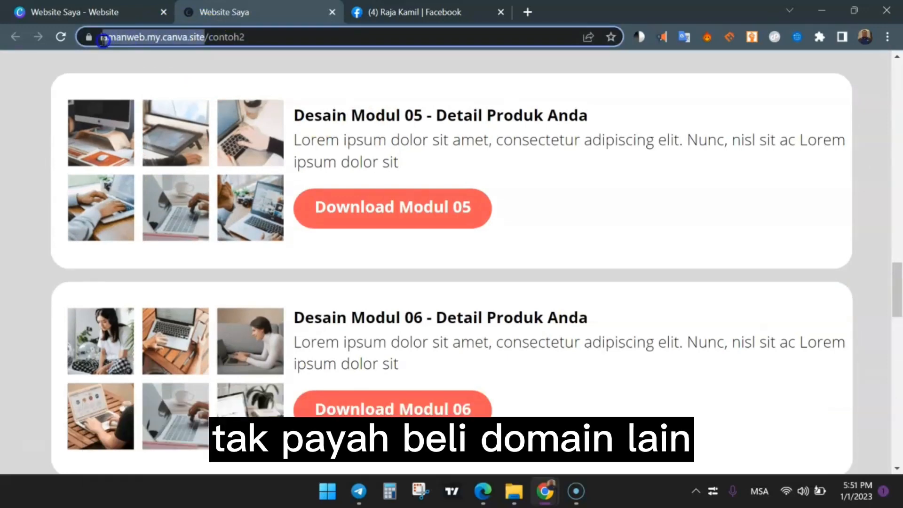
{"action": "left_click", "coordinate": [572, 164]}
Step: Review the published page's remaining modules, support contacts and footer once more and return to its welcome section
{"action": "scroll", "coordinate": [734, 261], "scroll_direction": "down", "scroll_amount": 8}
{"action": "scroll", "coordinate": [743, 264], "scroll_direction": "up", "scroll_amount": 8}
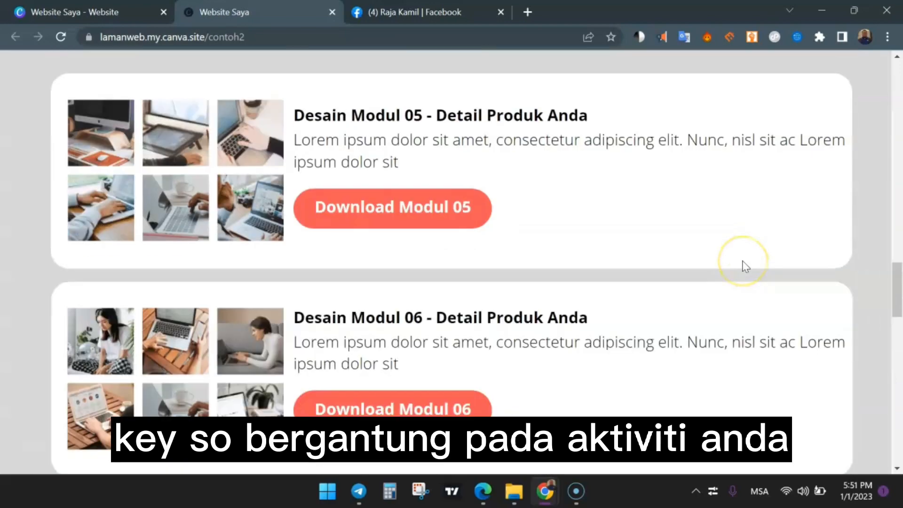
{"action": "scroll", "coordinate": [743, 263], "scroll_direction": "down", "scroll_amount": 10}
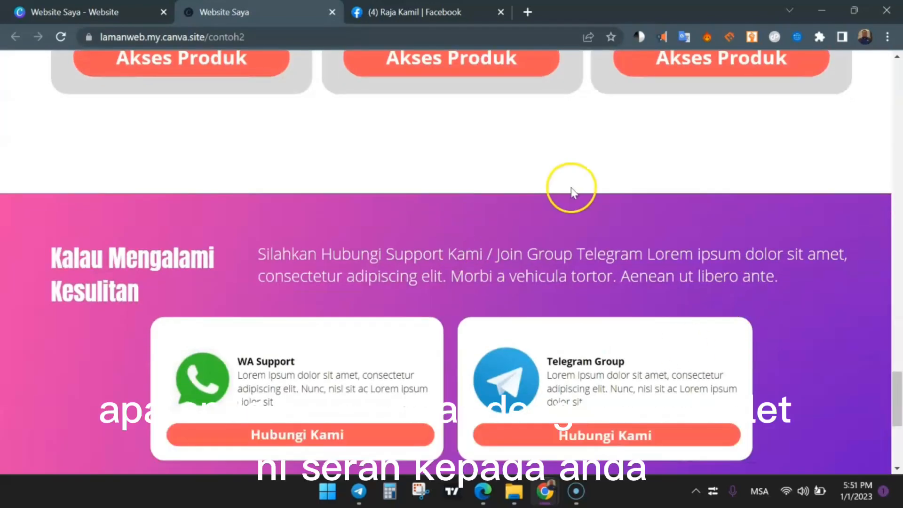
{"action": "scroll", "coordinate": [693, 282], "scroll_direction": "up", "scroll_amount": 3}
{"action": "scroll", "coordinate": [693, 284], "scroll_direction": "down", "scroll_amount": 8}
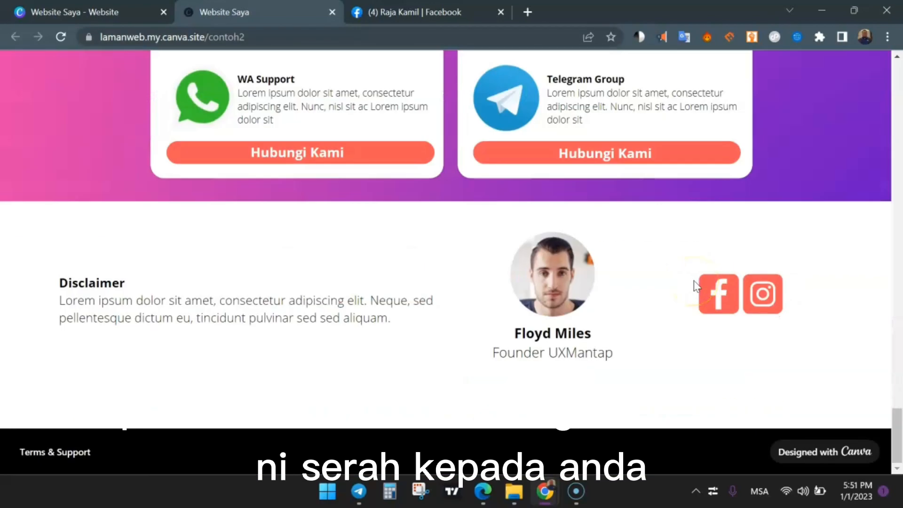
{"action": "scroll", "coordinate": [696, 279], "scroll_direction": "up", "scroll_amount": 10}
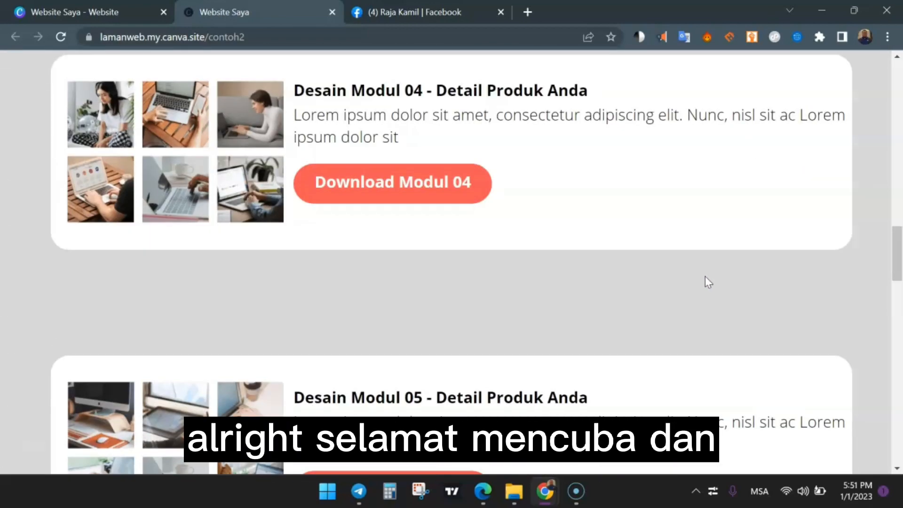
{"action": "scroll", "coordinate": [704, 278], "scroll_direction": "up", "scroll_amount": 8}
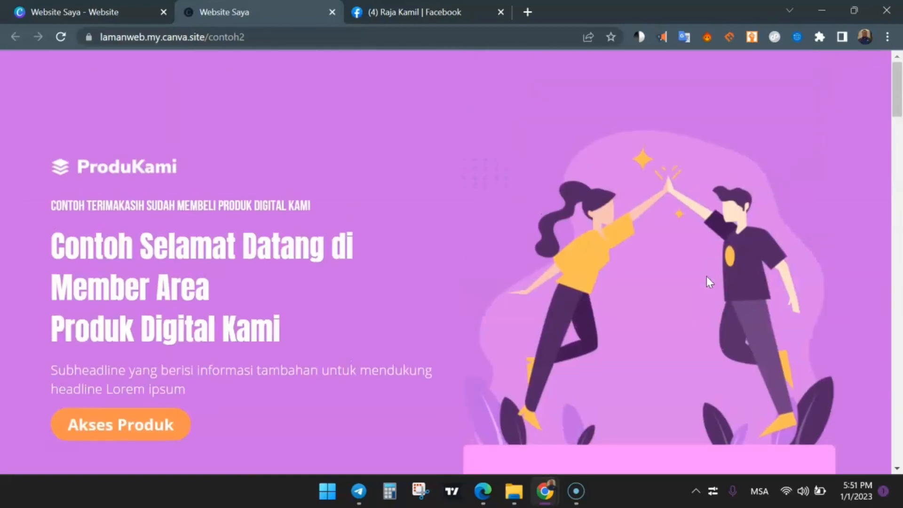